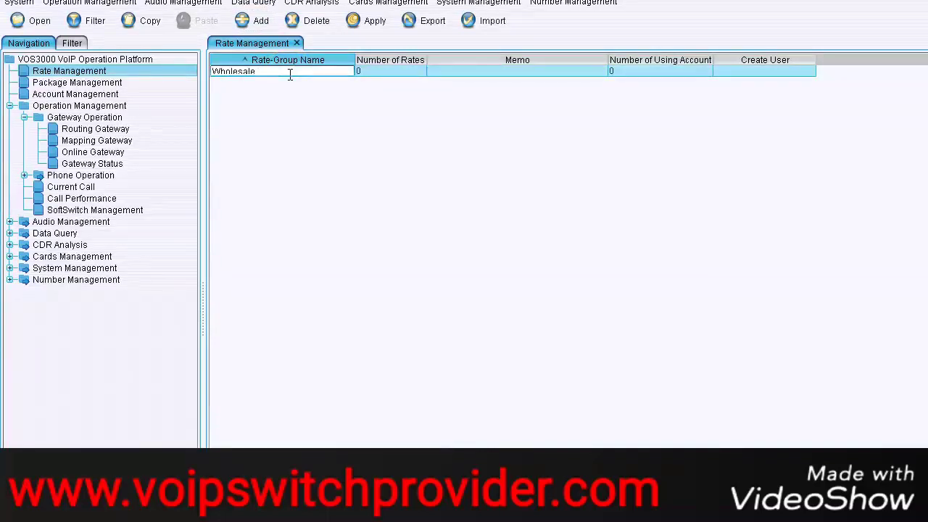
Step: Name the new rate group "Wholesale Client1" and apply the change
text(Wholesale Client1)
key(Return)
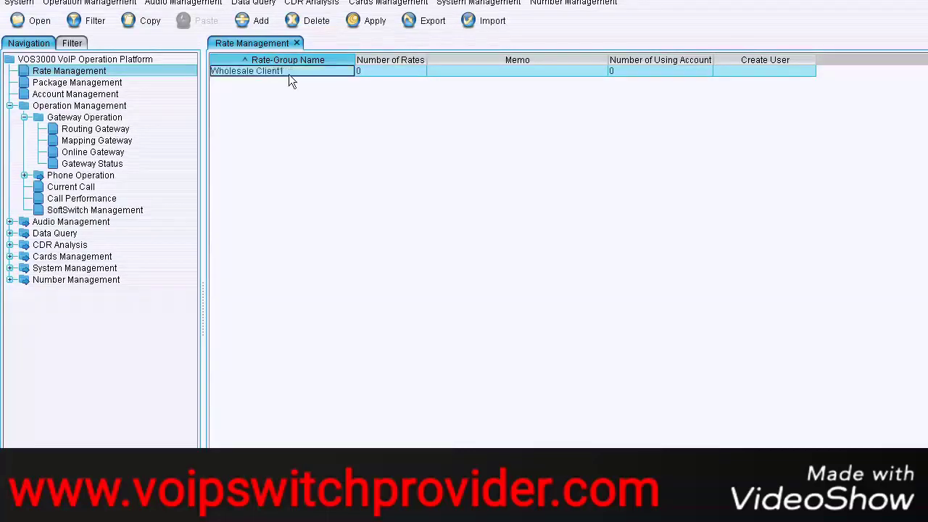
click(370, 22)
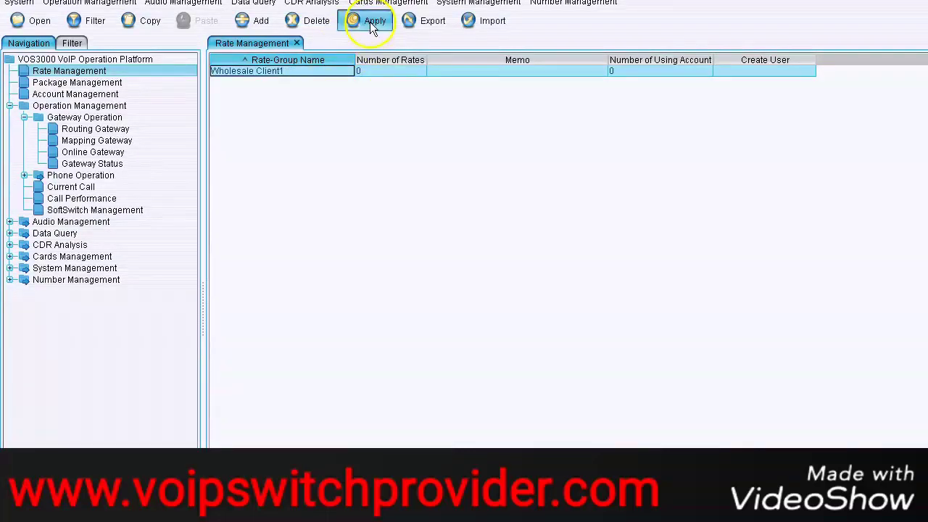
Step: Open the Wholesale Client1 rate group and add a rate with prefix 923 and rate type International
click(392, 73)
right_click(392, 74)
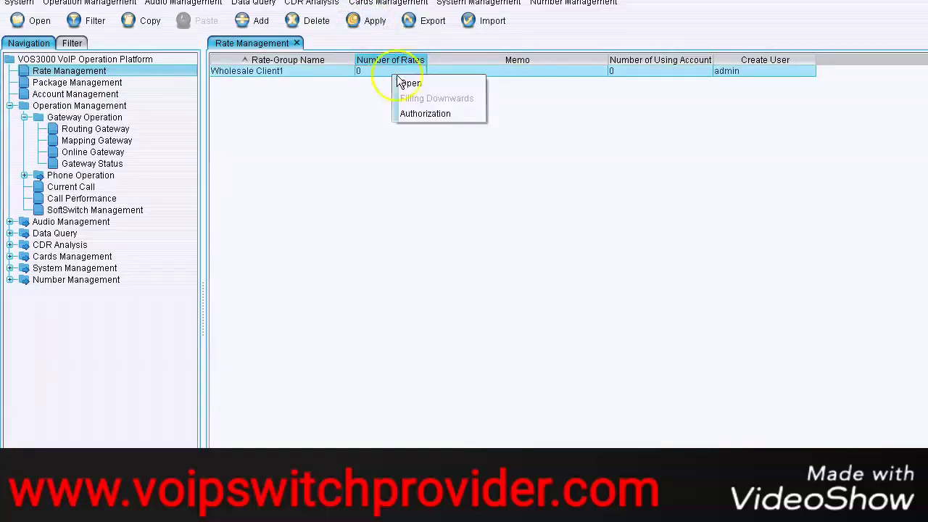
click(407, 83)
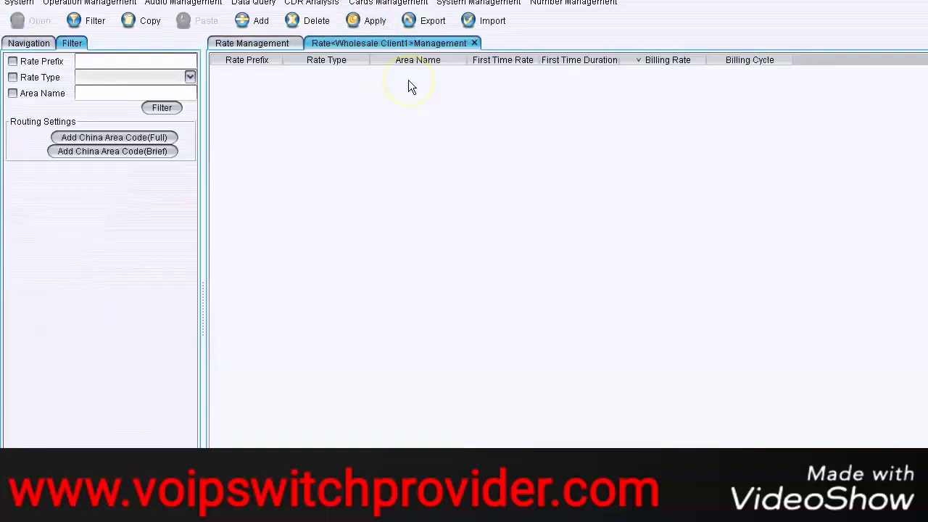
click(250, 20)
click(251, 73)
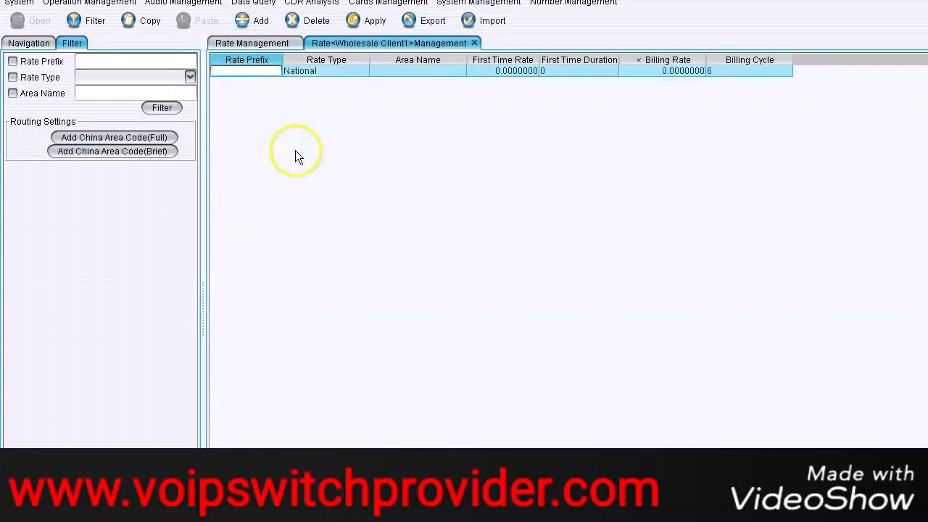
text(923)
key(Tab)
click(316, 80)
click(321, 72)
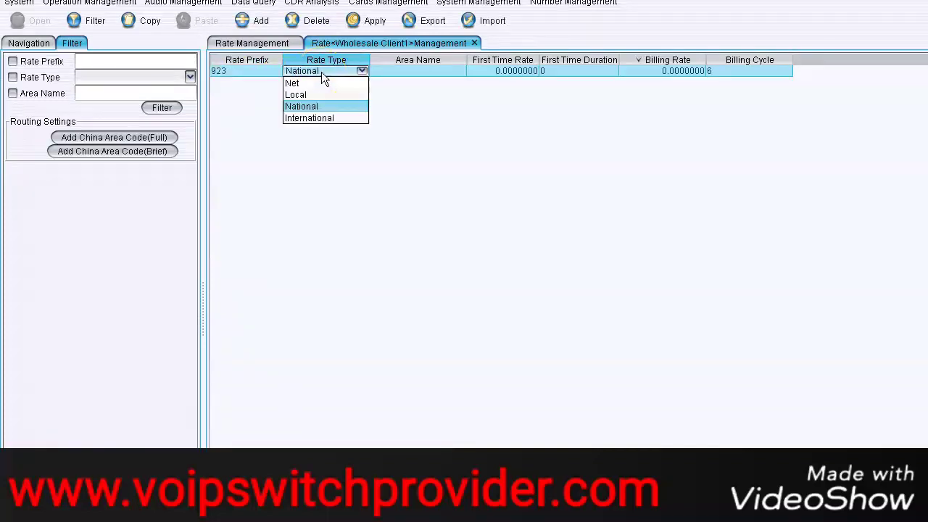
click(311, 119)
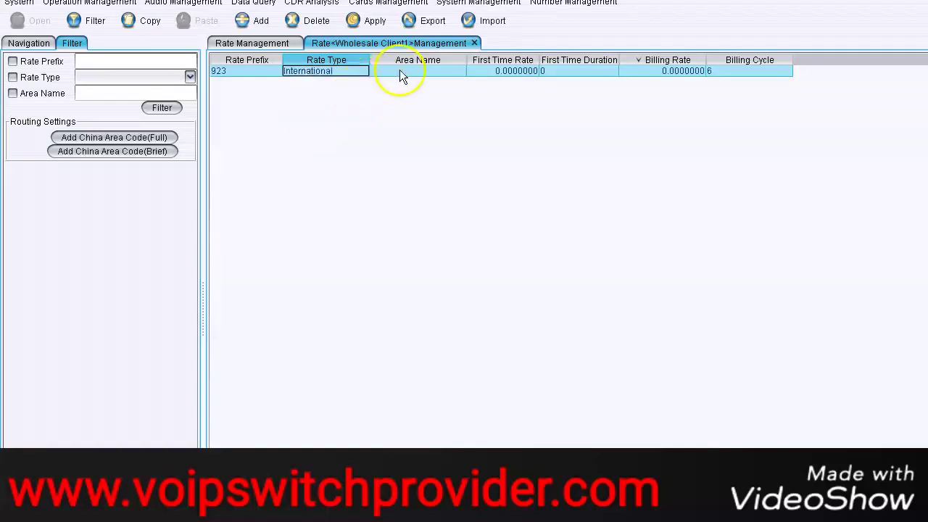
Step: Set the area name of the 923 rate to "Pakistan - Cell" and apply it
click(398, 71)
text(Pl)
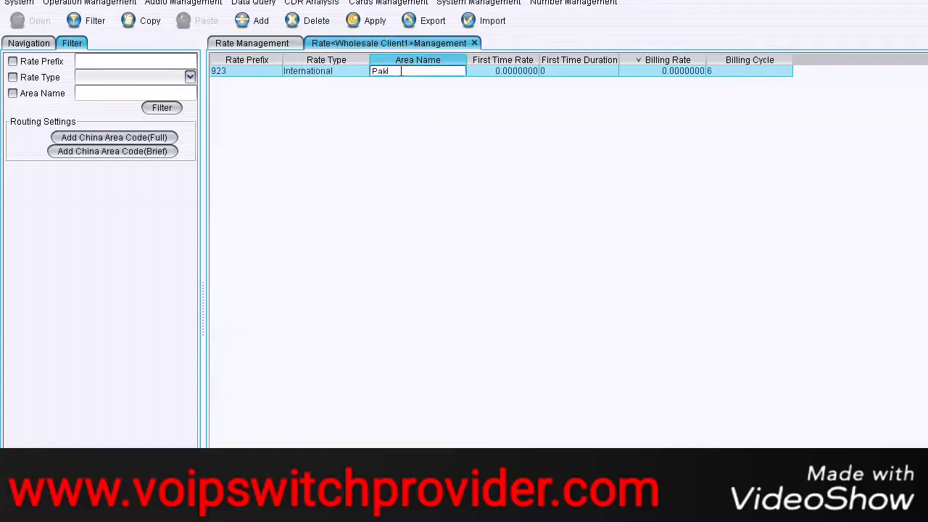
text(Cell)
click(359, 24)
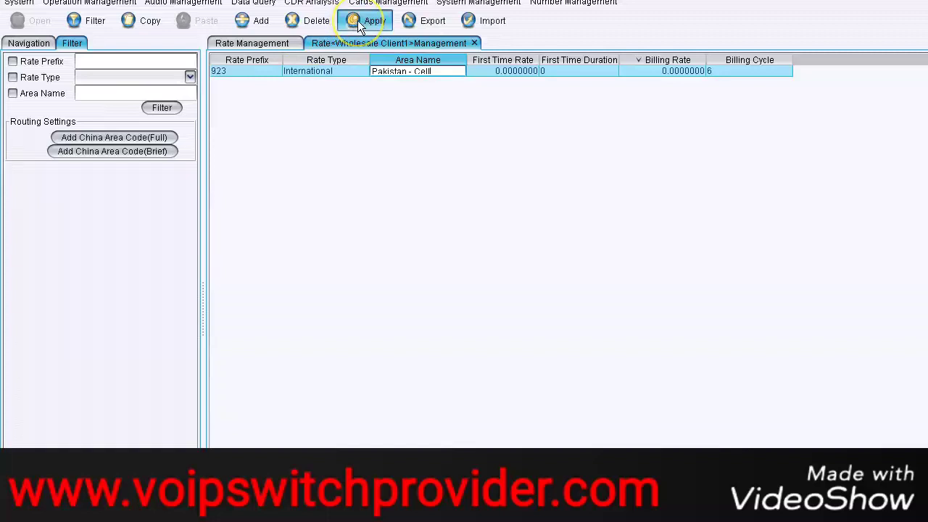
Step: Set the billing cycle of the Pakistan - Cell rate to 1
click(682, 79)
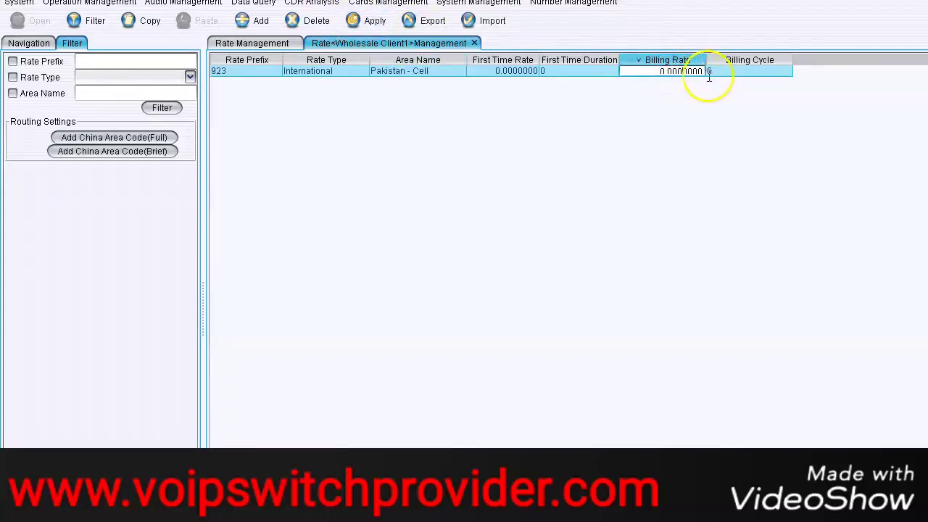
click(712, 77)
click(713, 72)
key(BackSpace)
text(1)
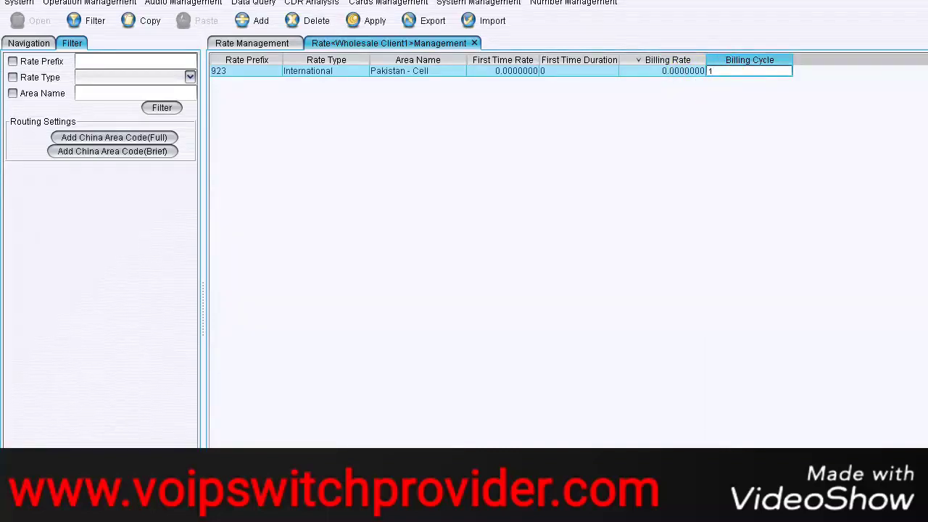
Step: Switch to Calculator, divide .03 by 60 to get the per-second rate, and copy the result
text(.)
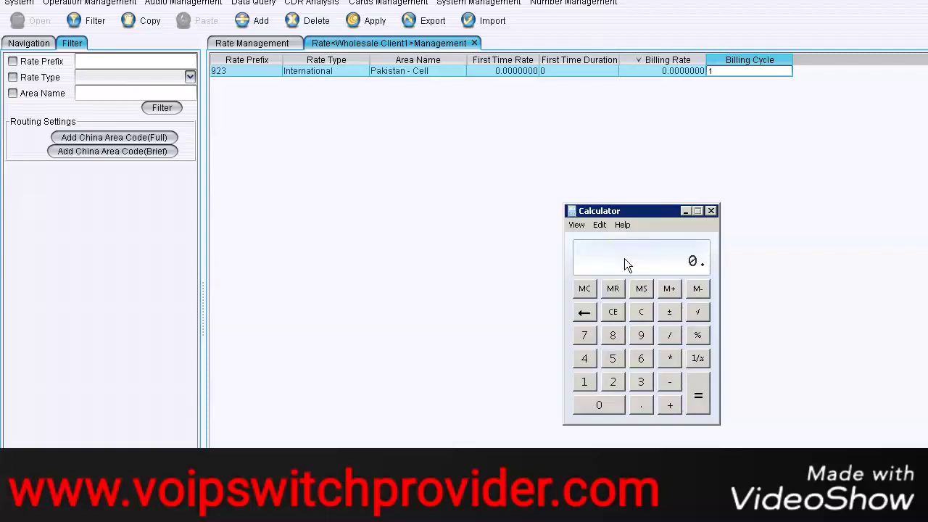
text(03/60)
key(Return)
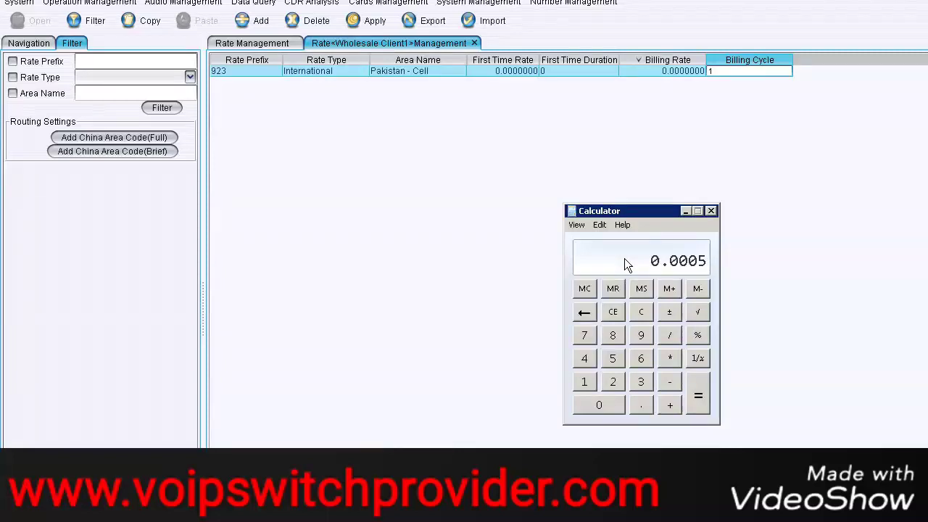
right_click(664, 265)
click(685, 269)
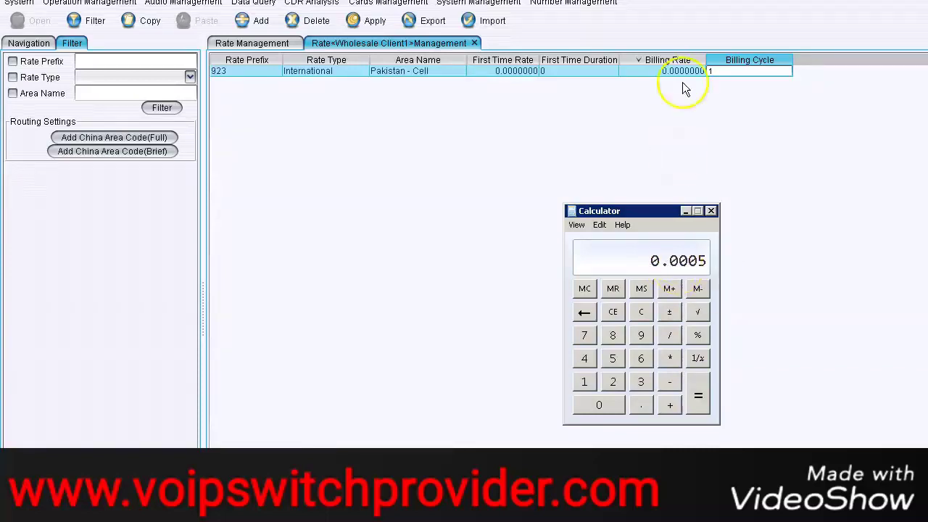
Step: Set the billing rate of the Pakistan - Cell entry to the copied 0.0005 and apply the changes
click(667, 69)
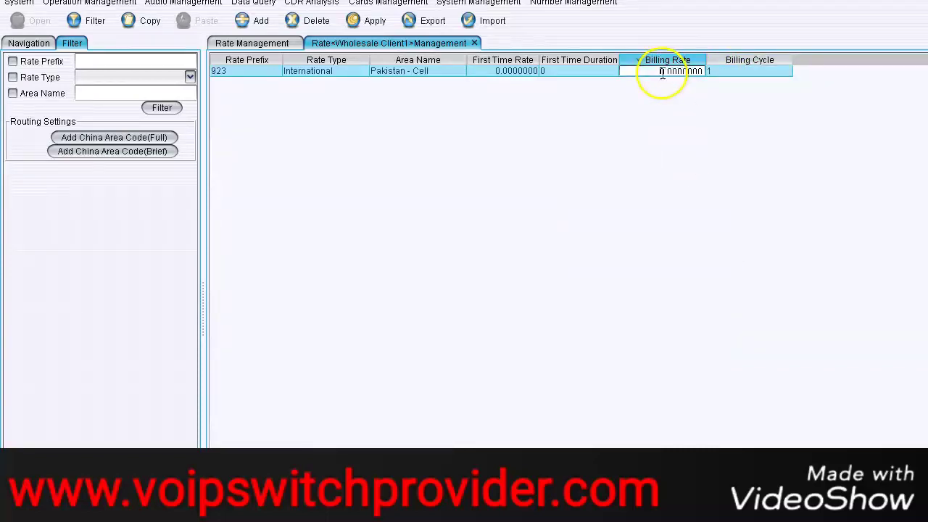
key(ctrl+a)
key(ctrl+v)
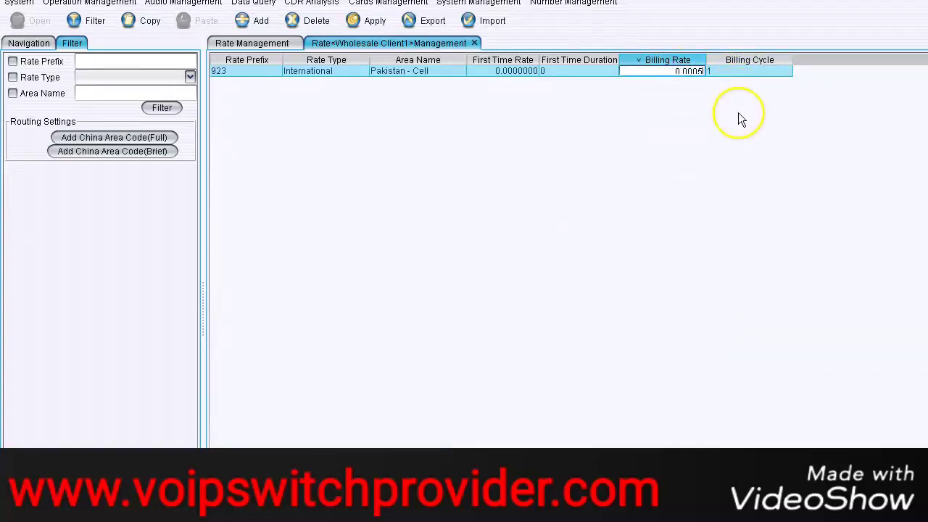
click(728, 71)
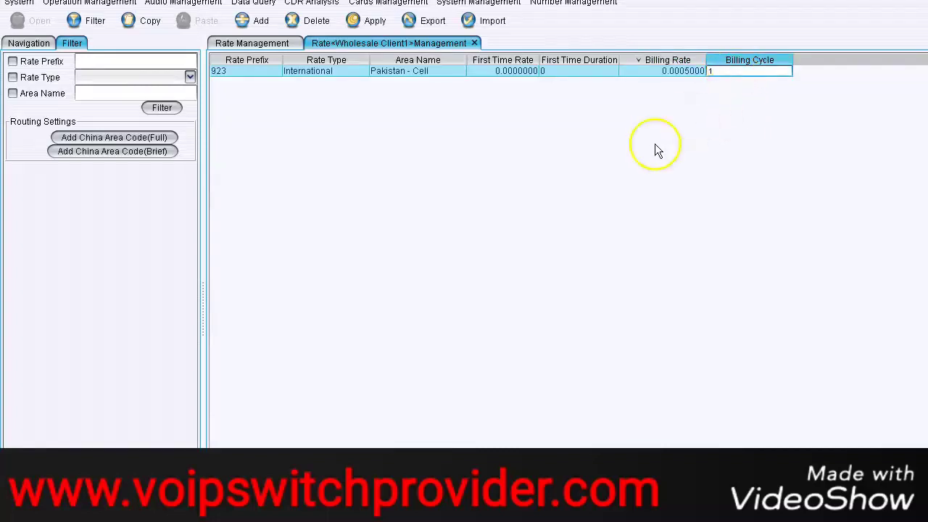
click(371, 20)
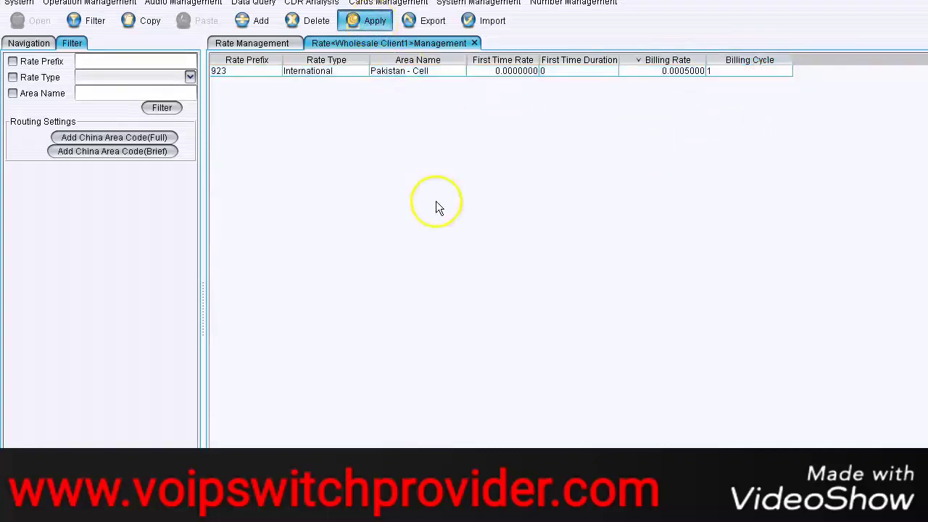
Step: Add a second rate to the group with prefix 919 and rate type International
click(245, 23)
click(237, 82)
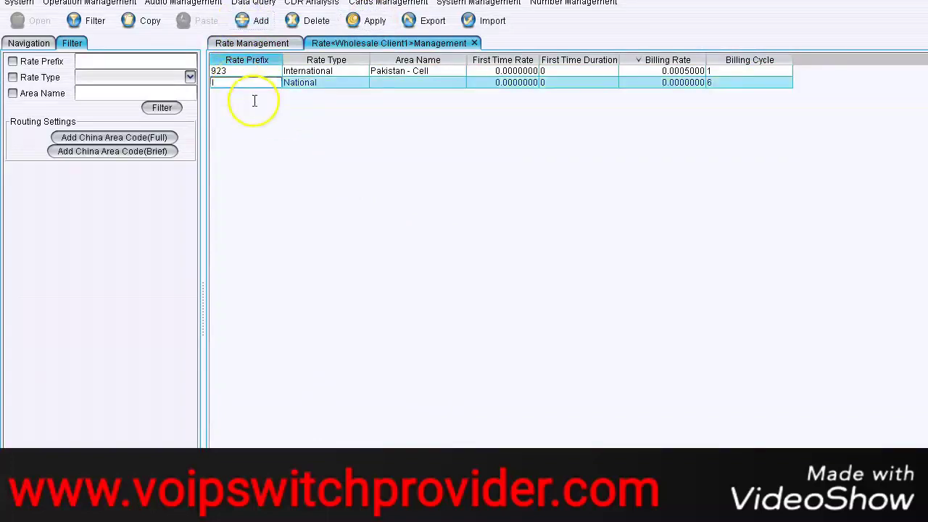
text(919)
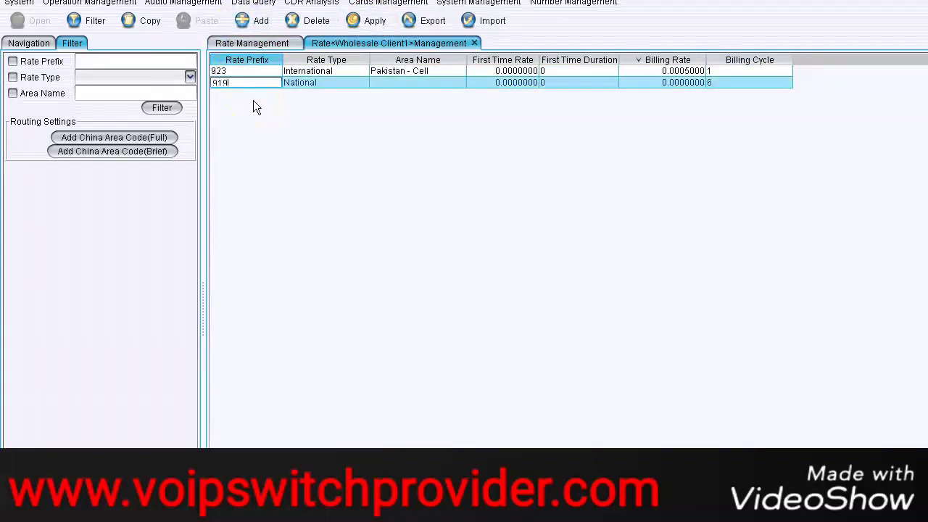
key(Tab)
click(296, 89)
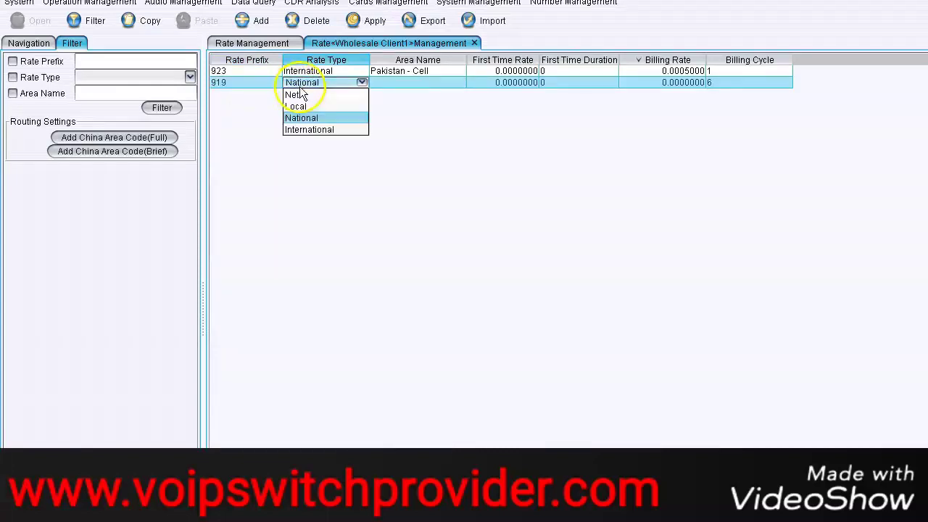
click(315, 134)
Step: Set the 919 rate's area name to "India - Cell" and its billing cycle to 1
double_click(428, 81)
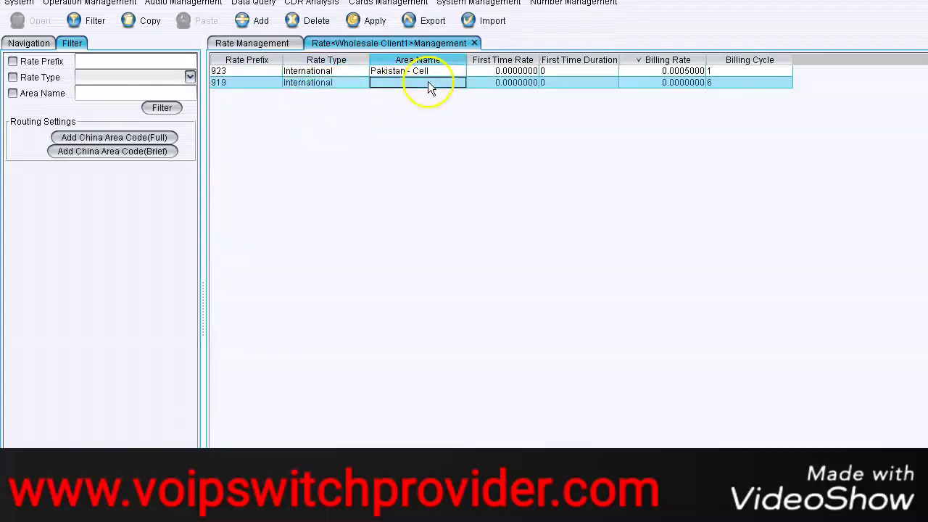
text(India)
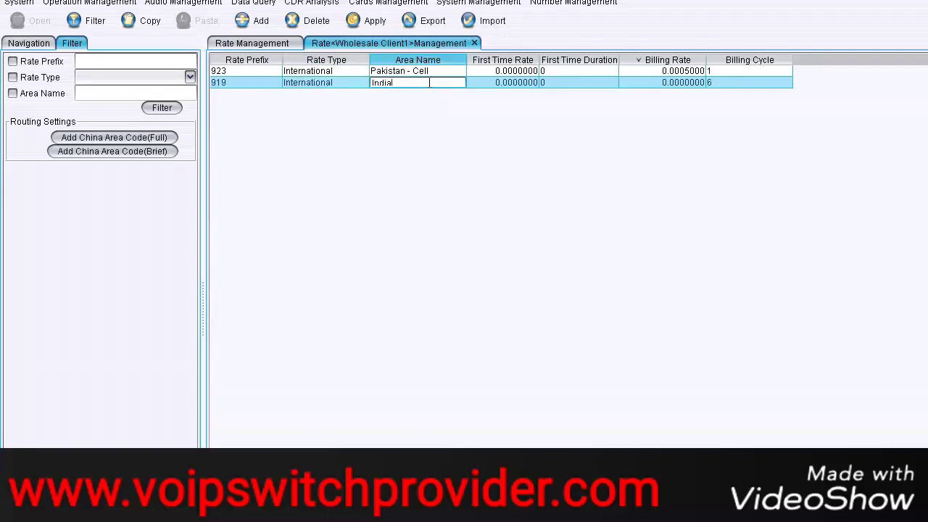
text( - Cell)
click(639, 85)
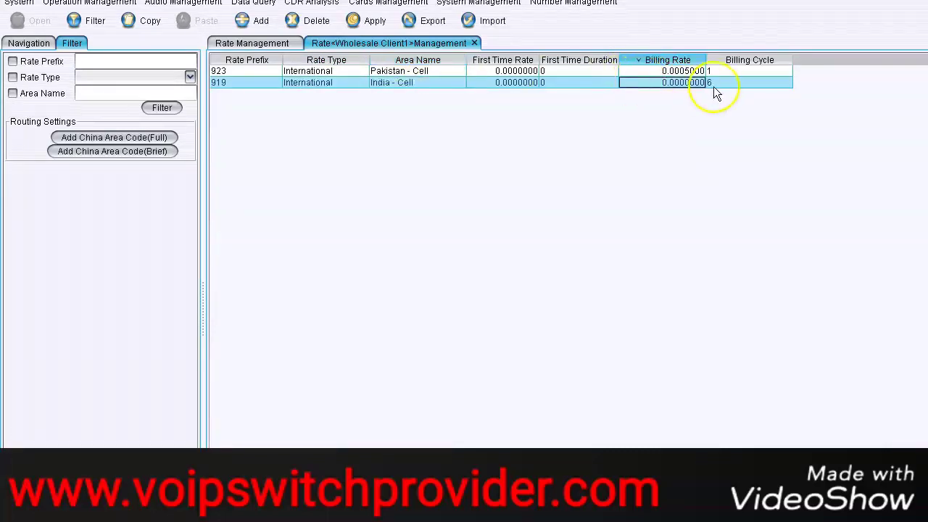
double_click(713, 83)
key(BackSpace)
text(1)
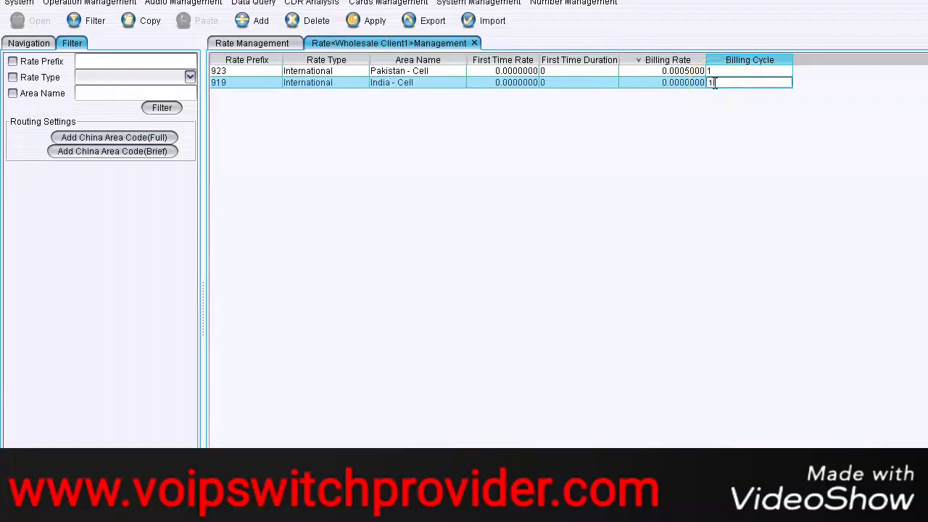
key(Return)
Step: Switch to Calculator, clear it, divide .02 by 60, and copy the result
key(alt+Tab)
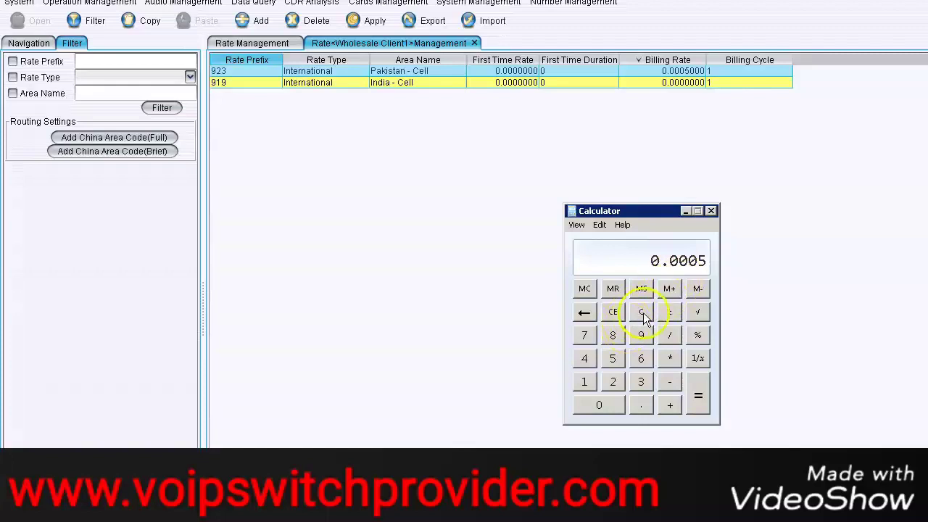
click(643, 313)
text(.02/60)
key(Return)
click(639, 283)
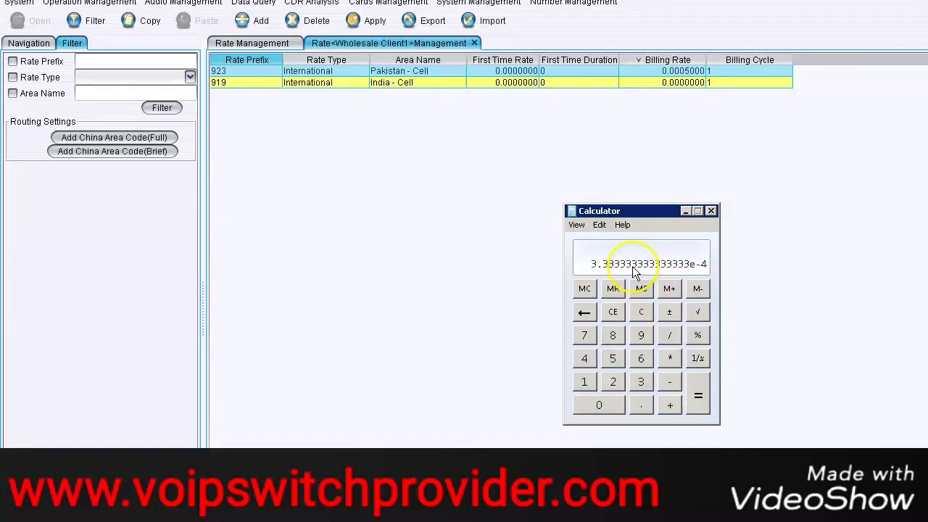
right_click(633, 267)
click(656, 277)
Step: Paste the copied per-second result, 0.0003333, as the India - Cell billing rate and apply the changes
double_click(650, 84)
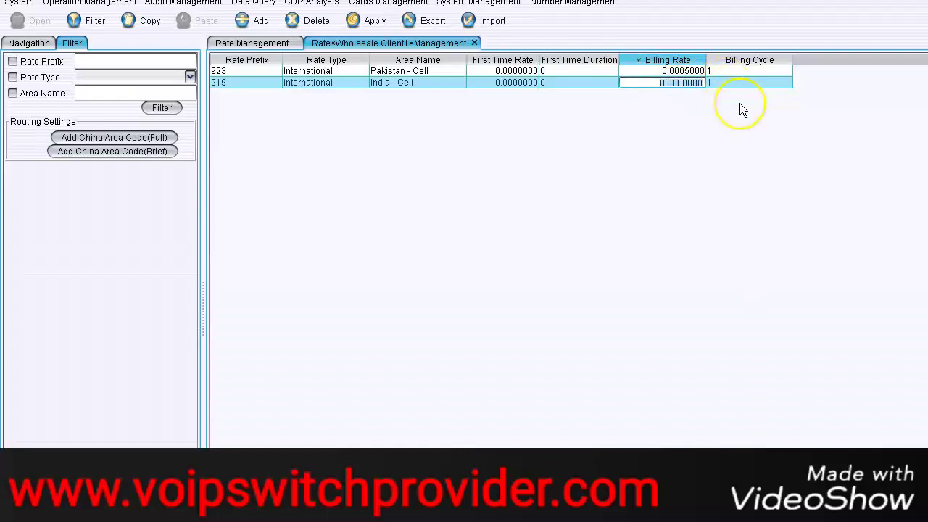
key(ctrl+v)
key(Return)
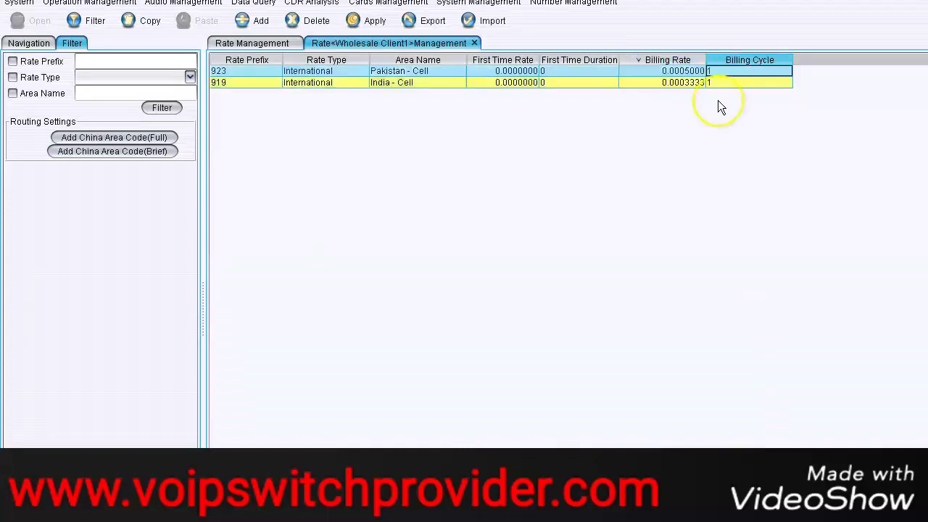
click(370, 20)
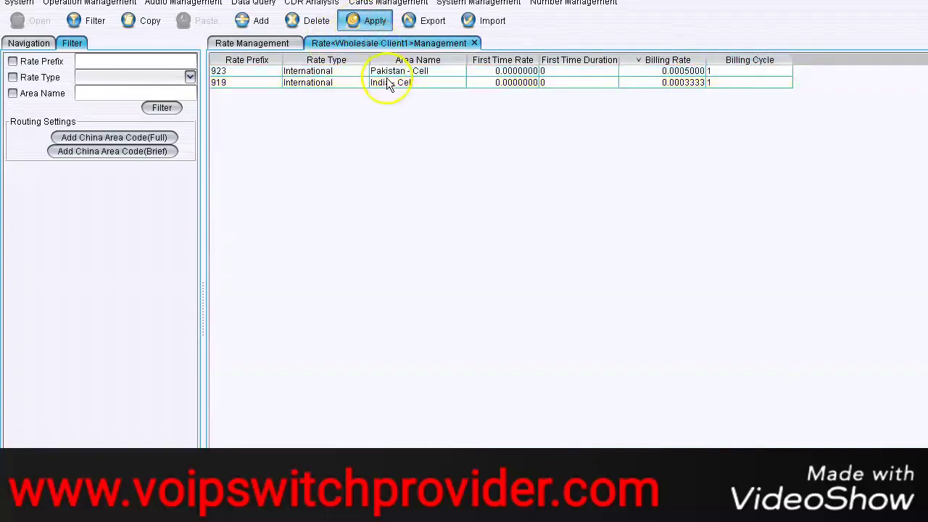
Step: Close the Wholesale Client1 rates and refresh the rate-group list to check its number of rates
click(474, 44)
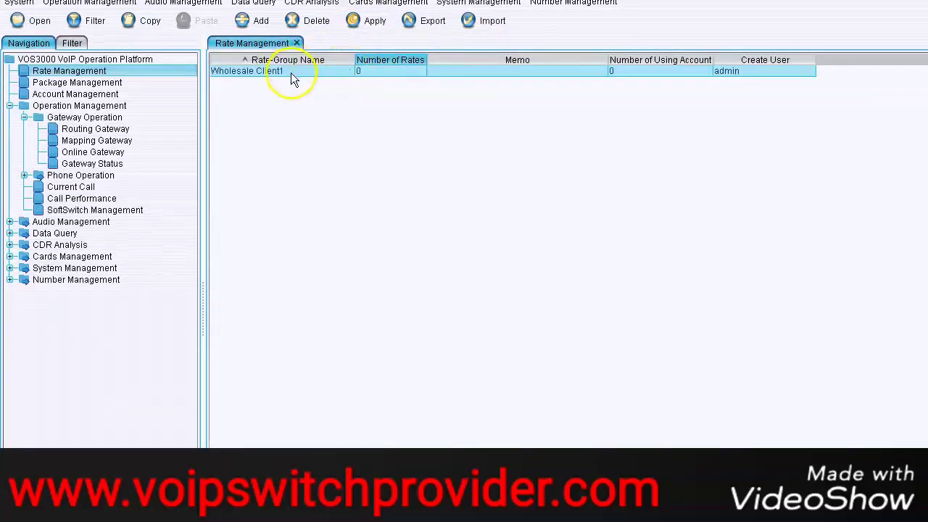
click(290, 71)
click(93, 21)
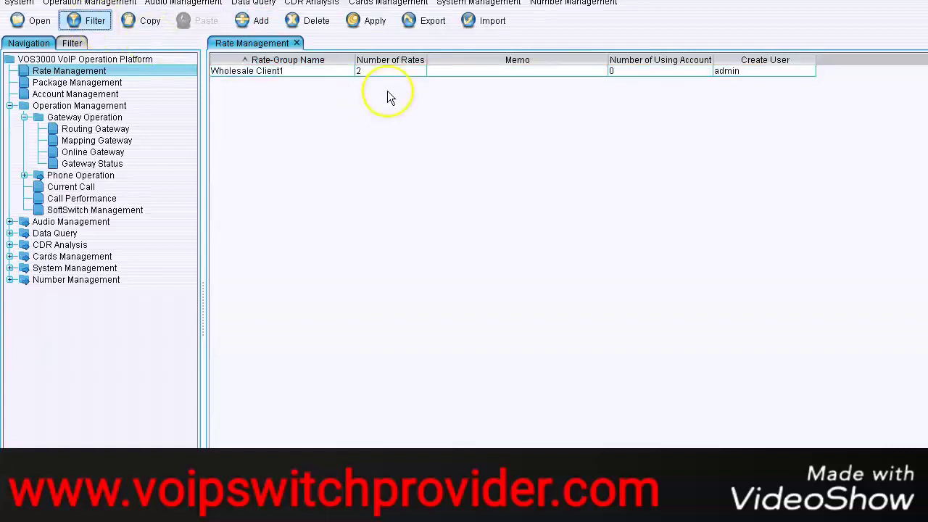
click(392, 72)
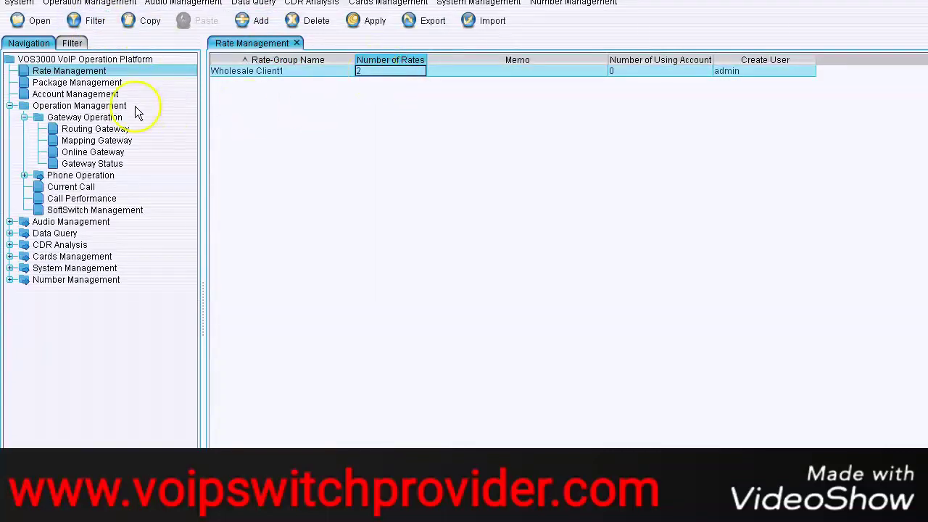
Step: Open Account Management and list the active accounts of type General
click(76, 95)
click(32, 21)
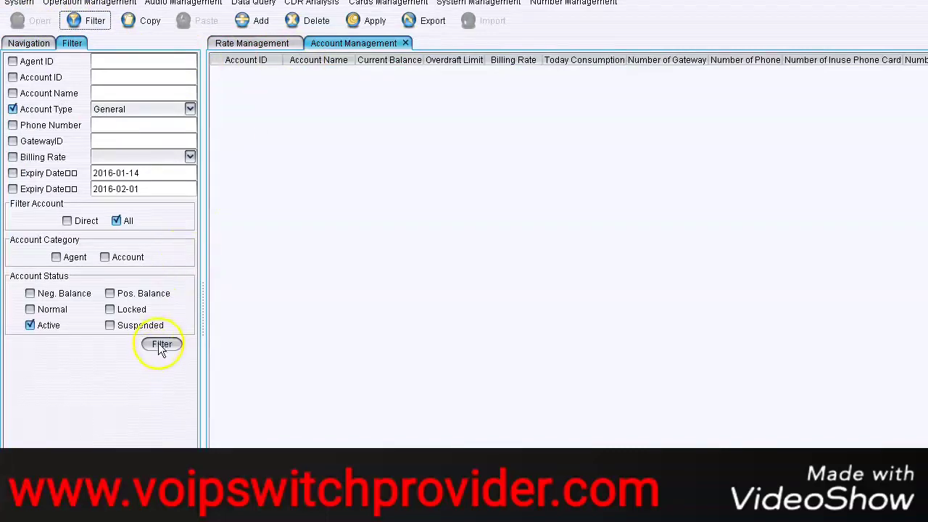
click(161, 346)
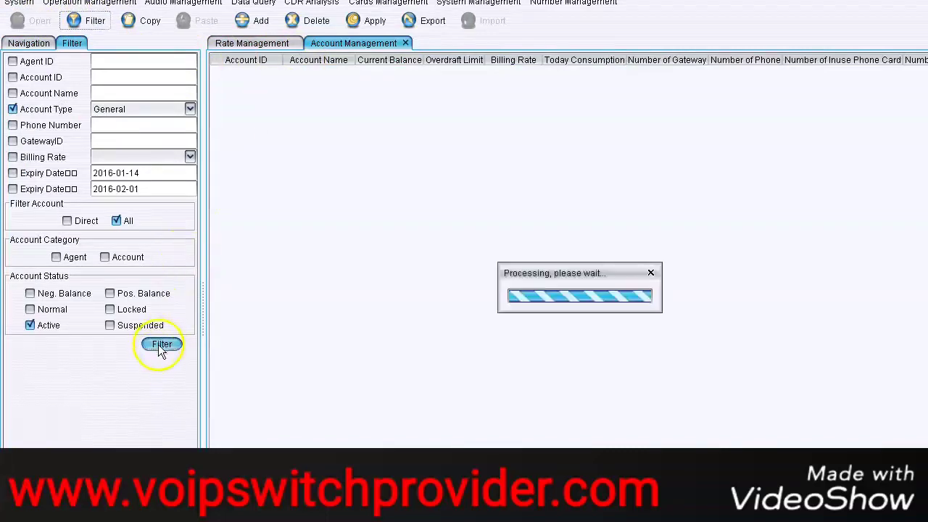
Step: Add a new account with the account ID and account name Client1
click(258, 20)
click(268, 70)
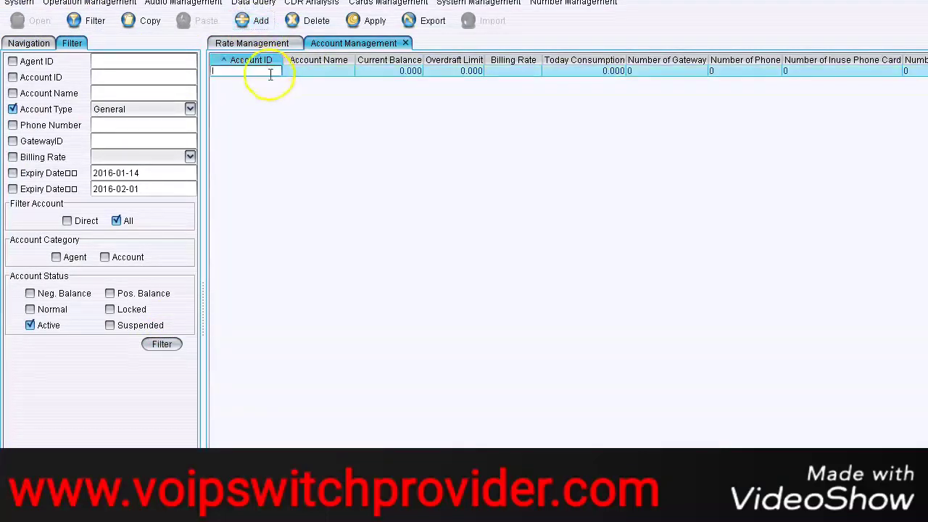
text(Client1)
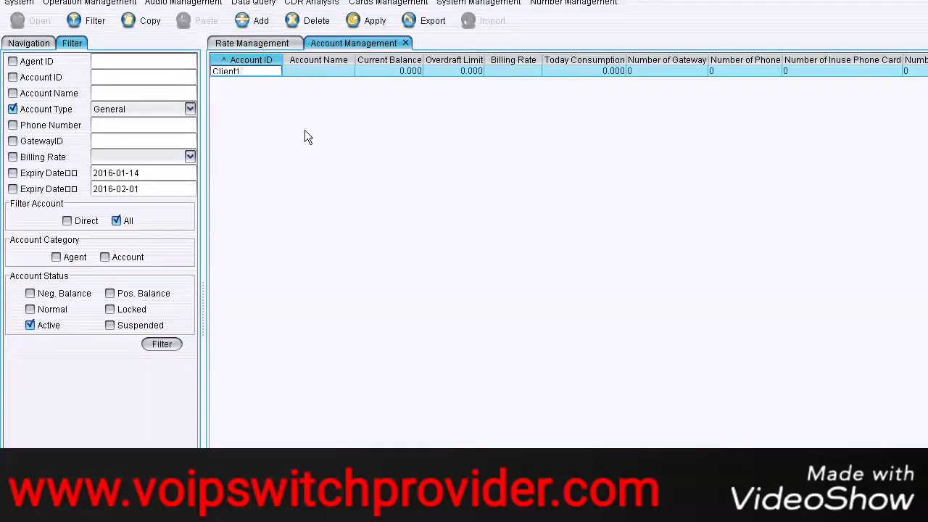
key(Tab)
click(405, 73)
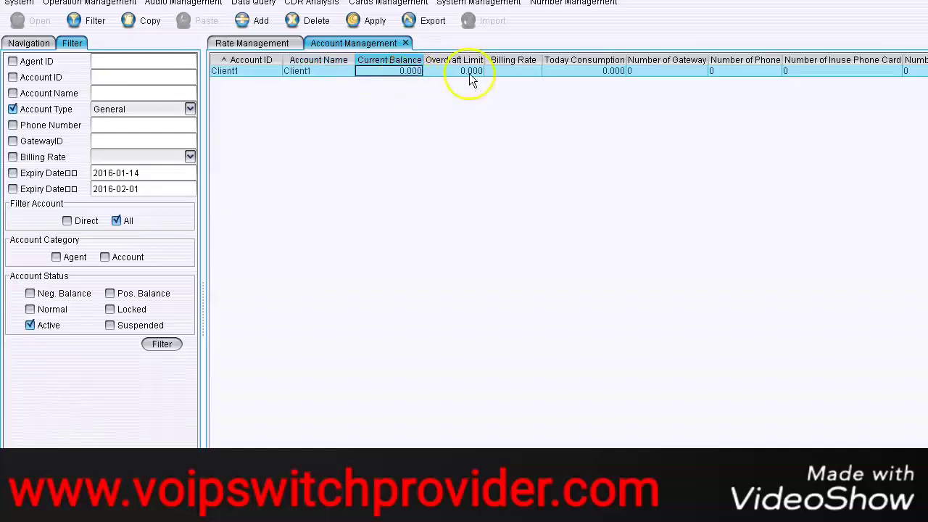
Step: Assign the Wholesale Client1 billing rate to the Client1 account and apply the new account
click(471, 72)
click(507, 71)
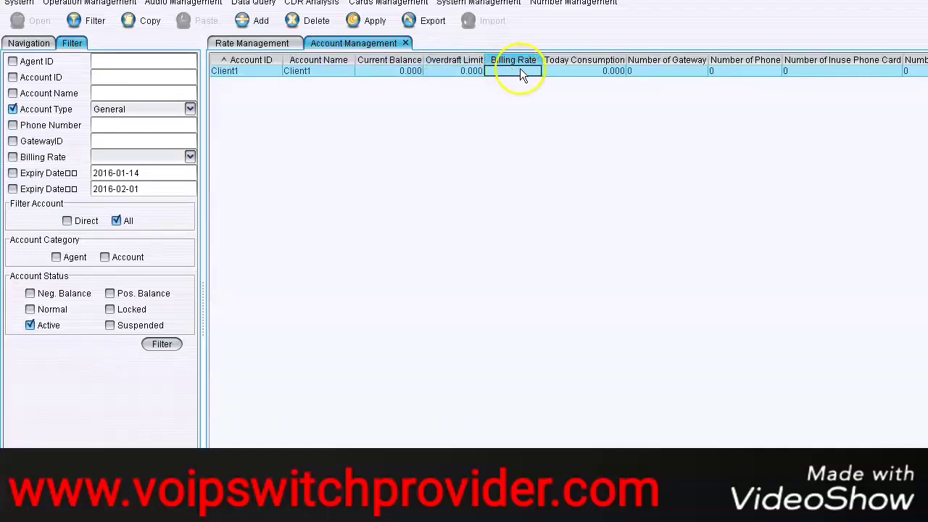
click(520, 70)
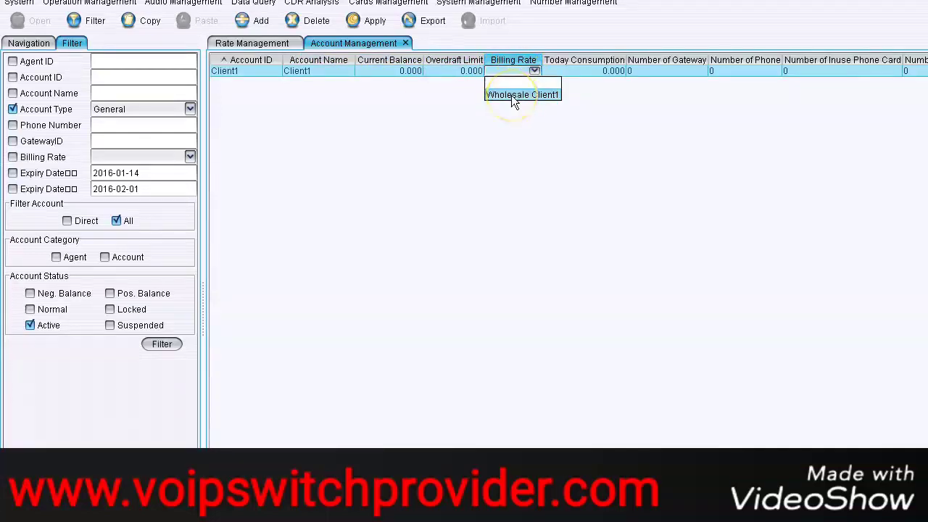
click(513, 95)
click(596, 71)
click(698, 71)
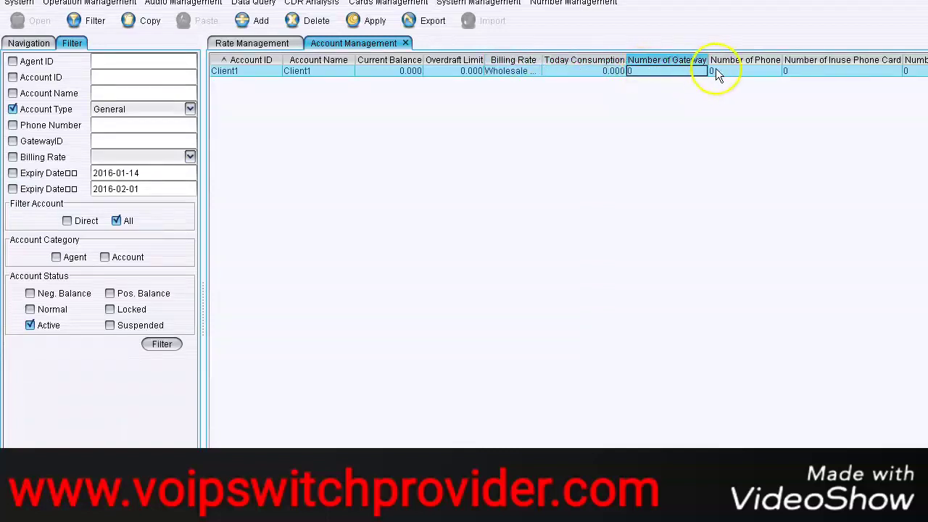
click(715, 71)
click(790, 70)
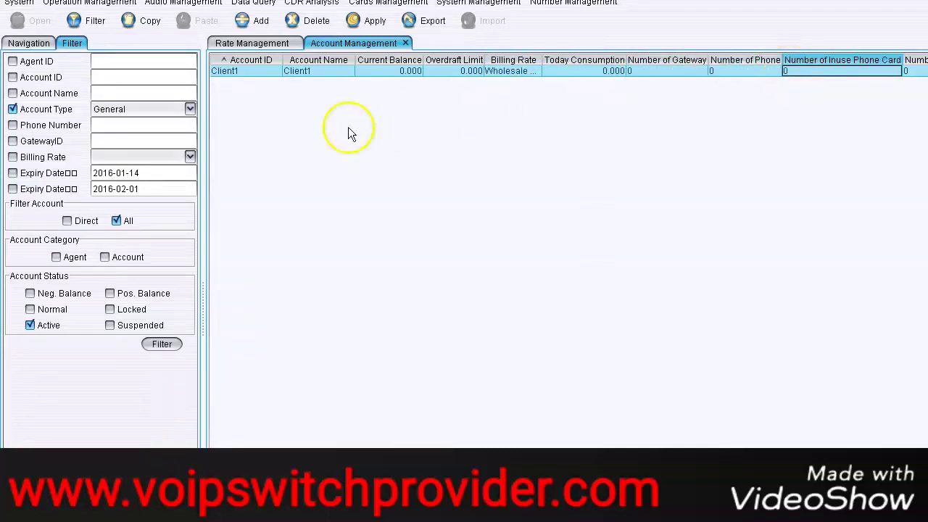
click(366, 20)
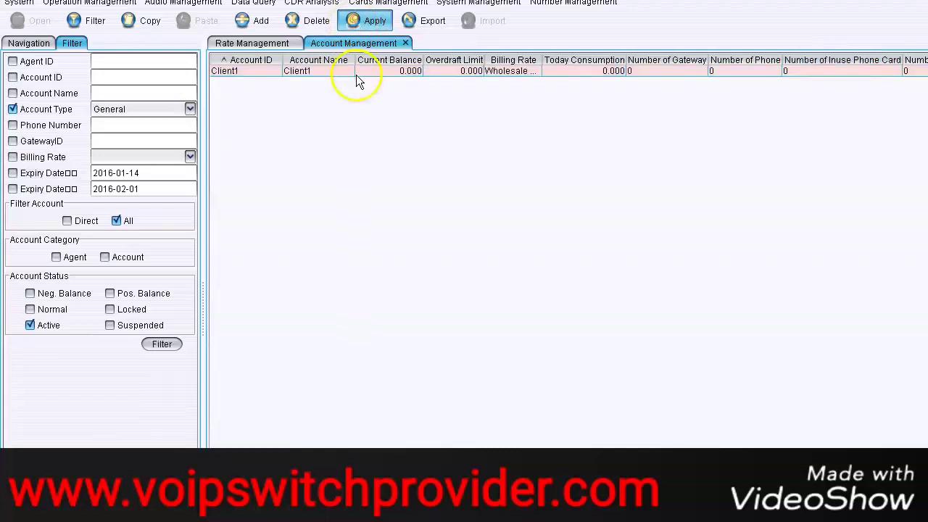
Step: Open gateway management for the Client1 account and add a gateway with the ID Client1_GW
click(395, 75)
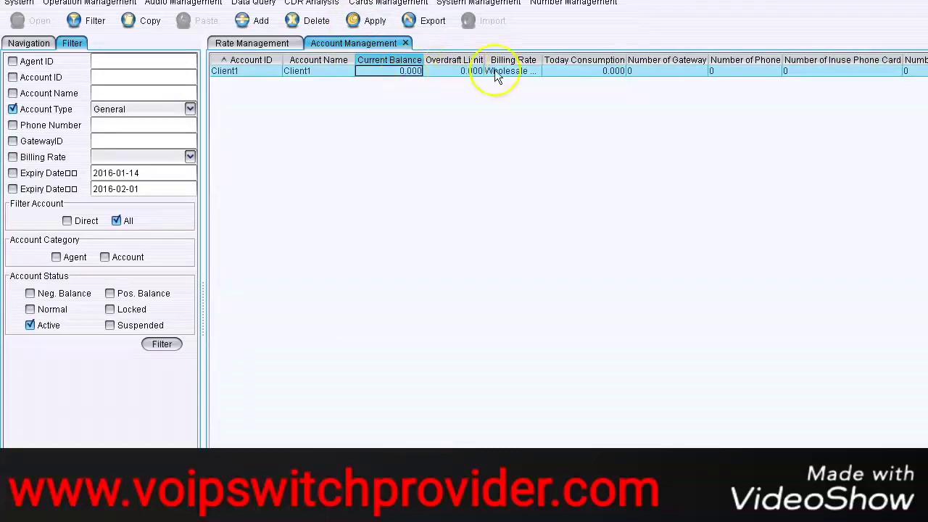
right_click(410, 76)
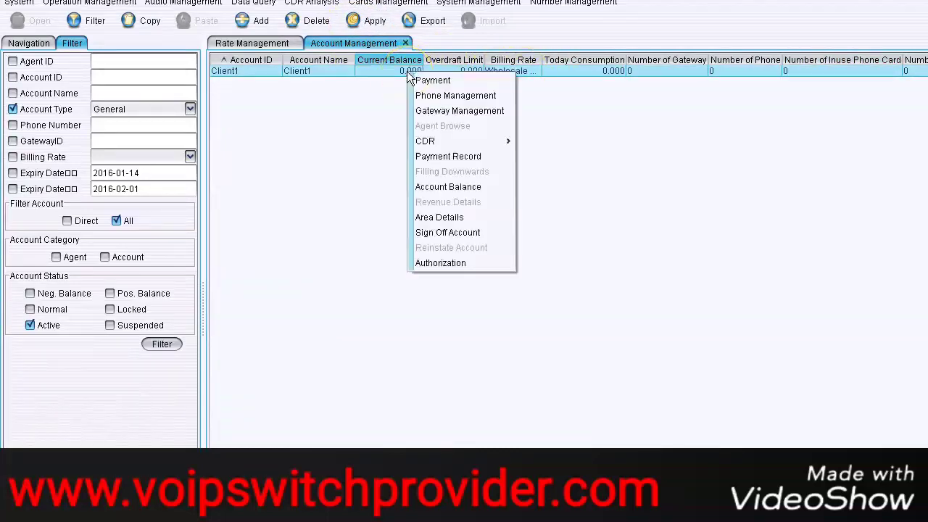
click(440, 116)
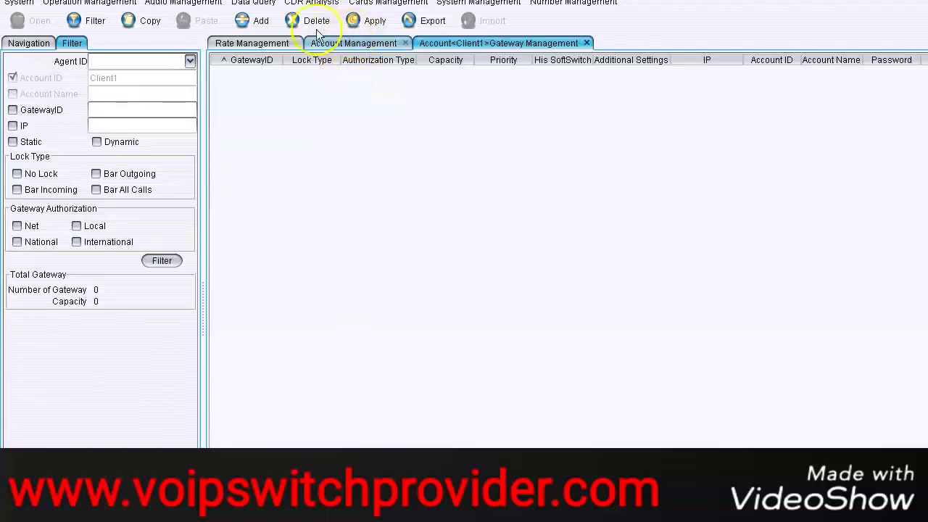
click(259, 21)
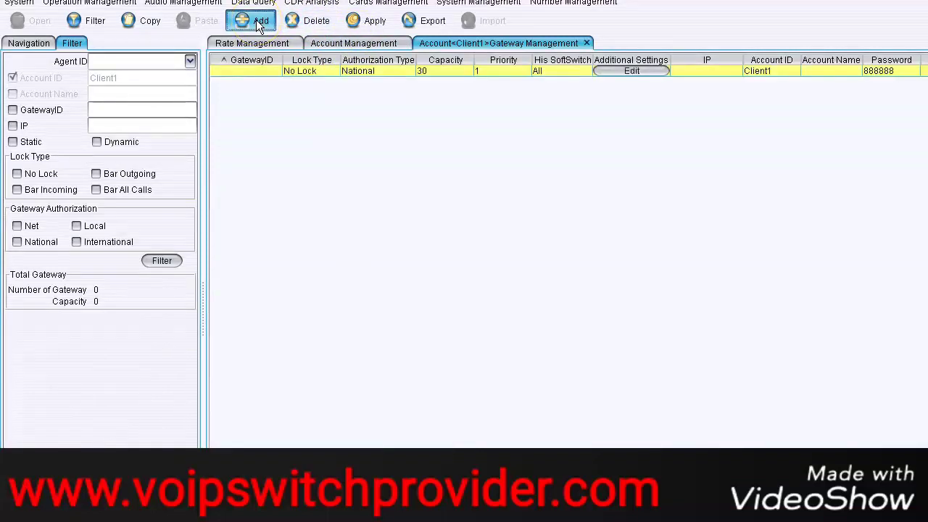
click(255, 74)
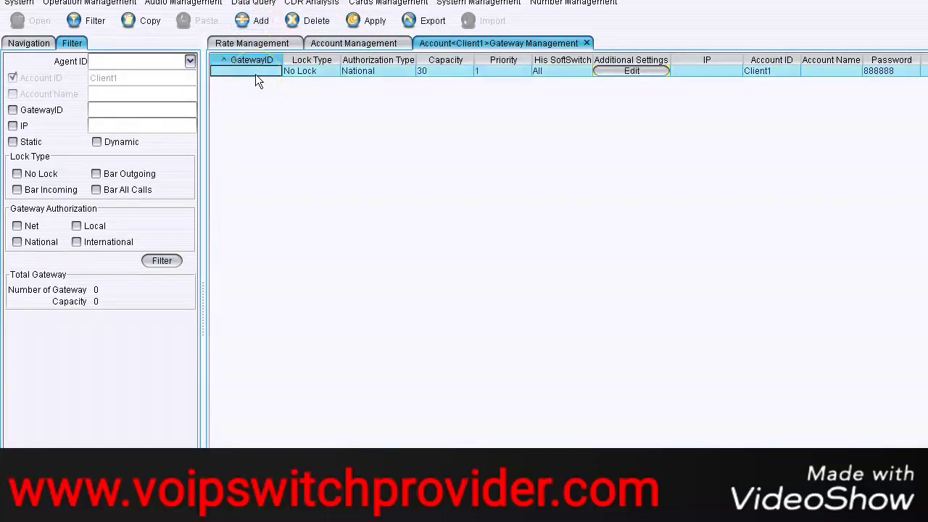
click(255, 74)
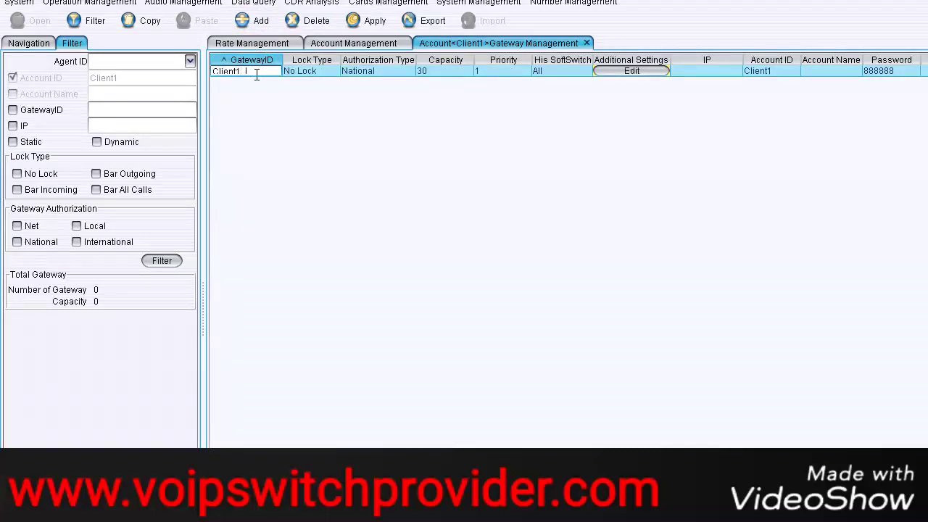
click(300, 70)
Step: Set the Client1_GW gateway's authorization type to International and its capacity to 32
click(350, 73)
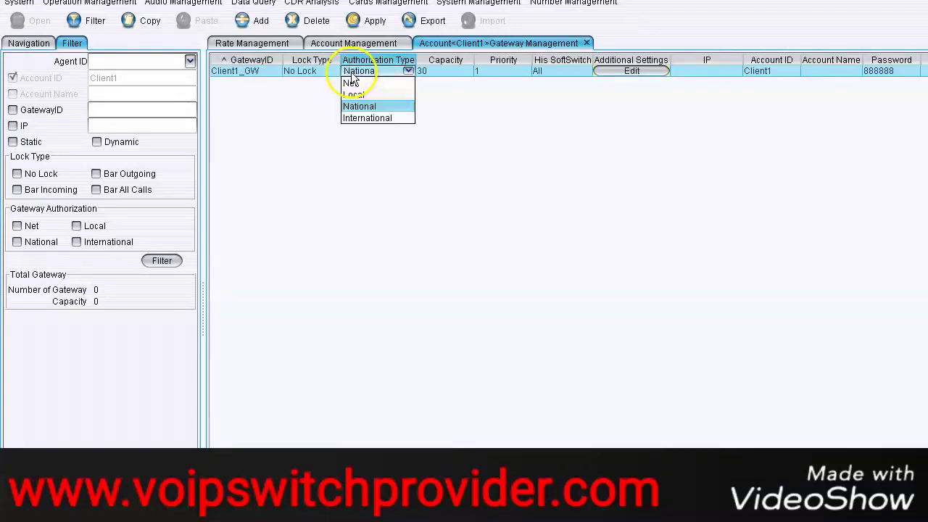
click(356, 119)
click(433, 72)
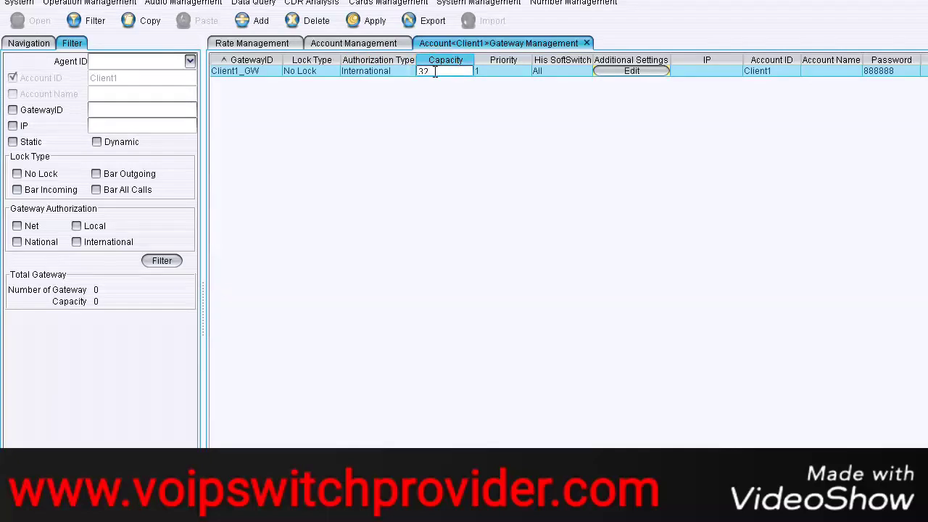
click(503, 72)
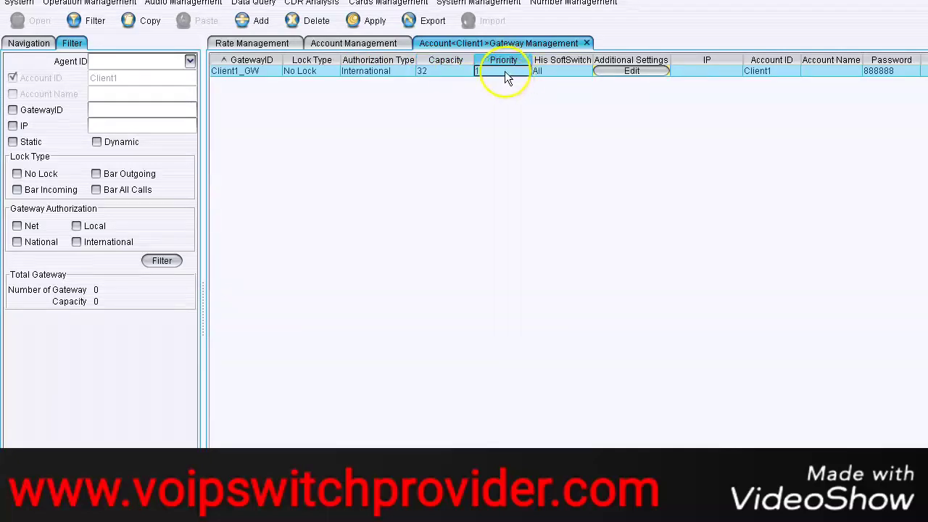
click(542, 71)
Step: In the gateway's additional settings, make the gateway type Static and add the IP 192.168.0.100
click(609, 72)
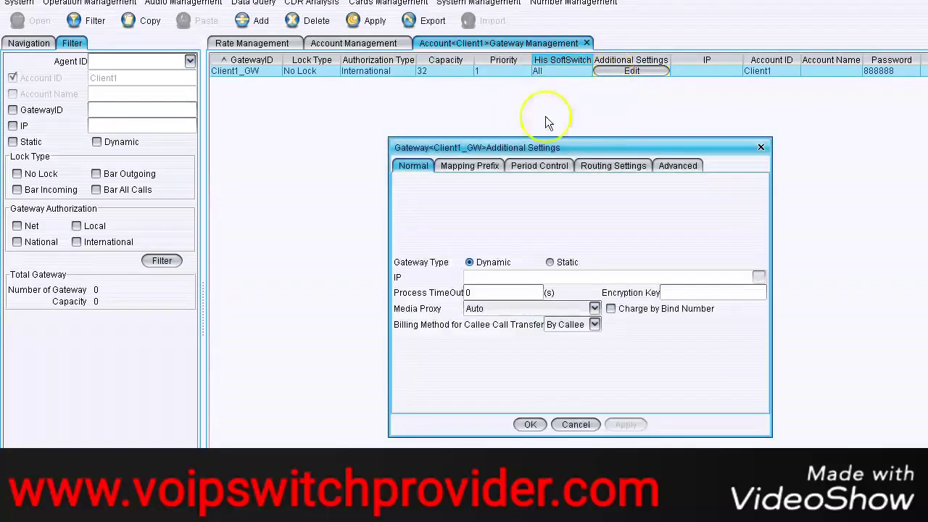
click(550, 262)
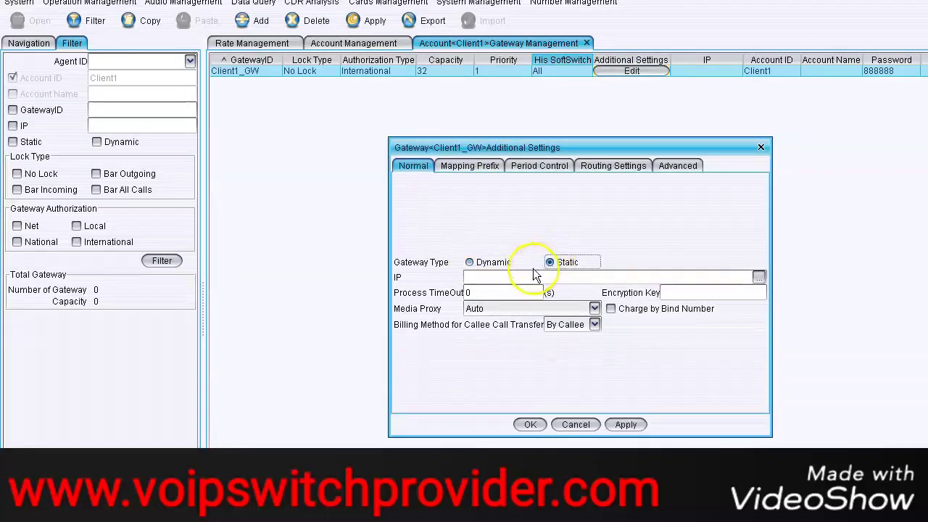
click(525, 277)
click(758, 277)
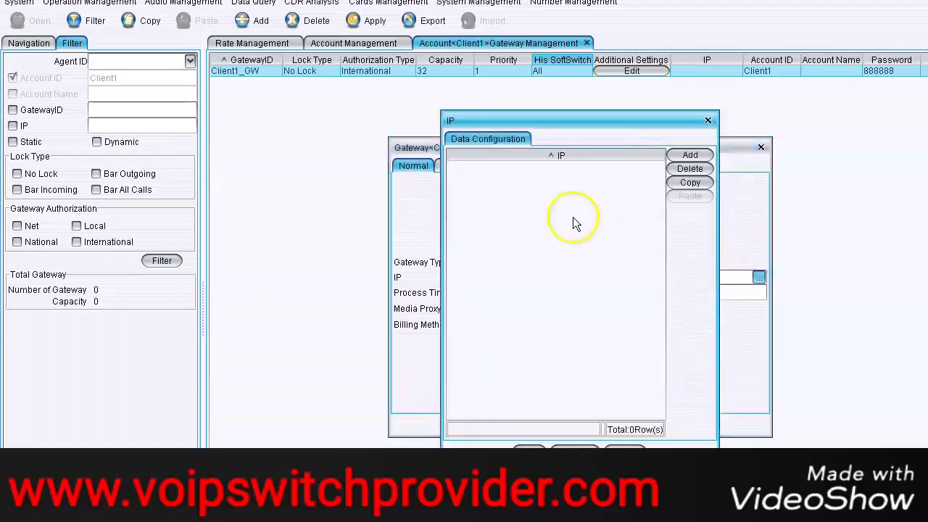
click(690, 155)
double_click(529, 170)
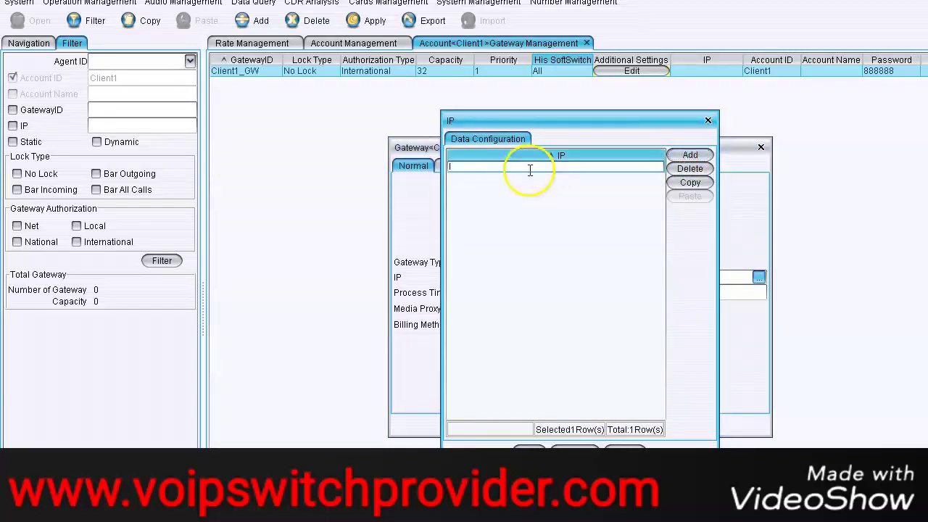
text(192.168.0.100)
key(Return)
click(625, 446)
click(529, 448)
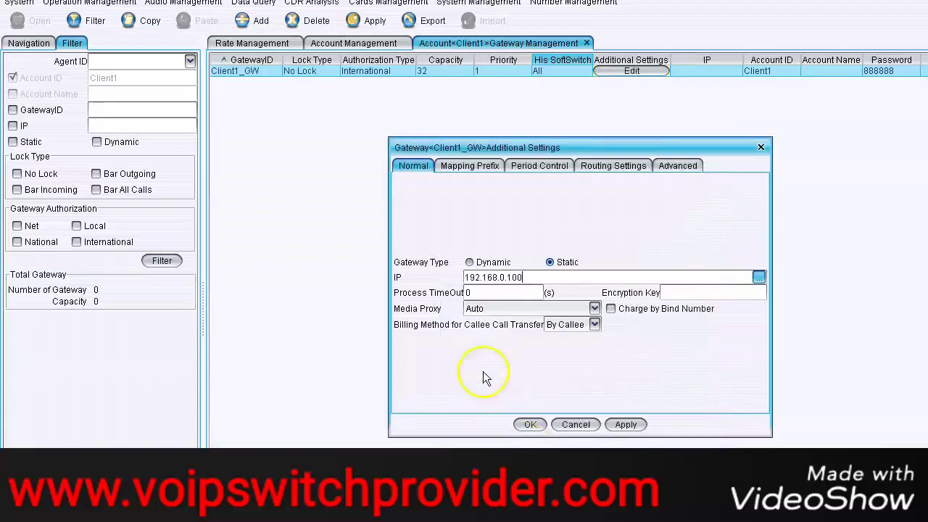
Step: Keep Media Proxy on Auto, then apply and confirm the gateway's additional settings
click(529, 310)
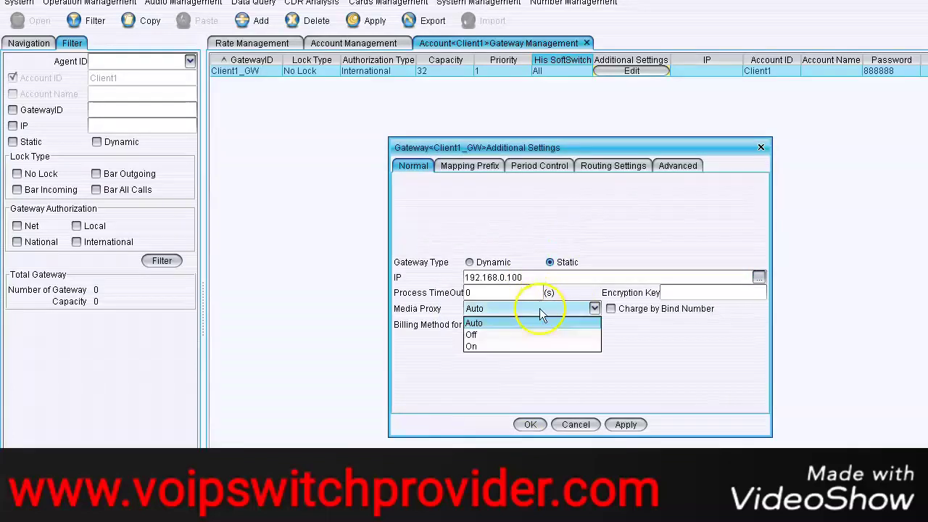
click(497, 323)
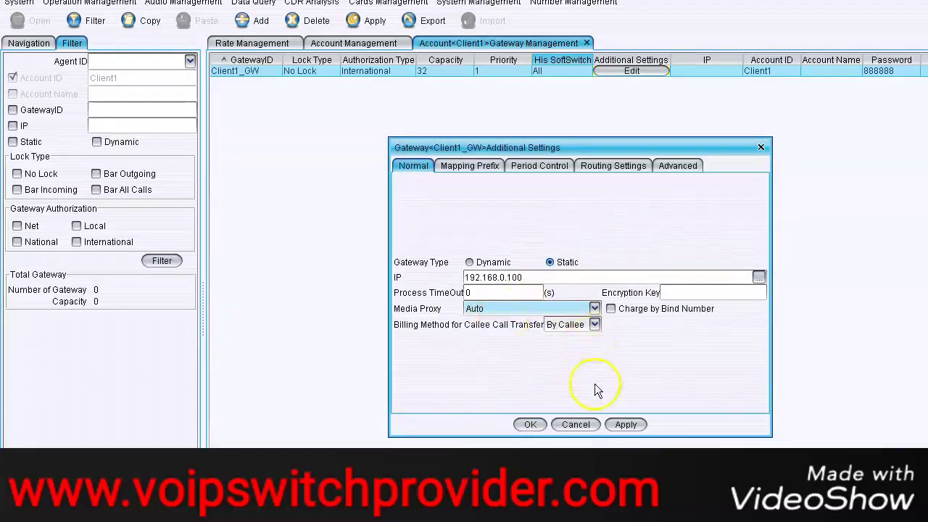
click(632, 428)
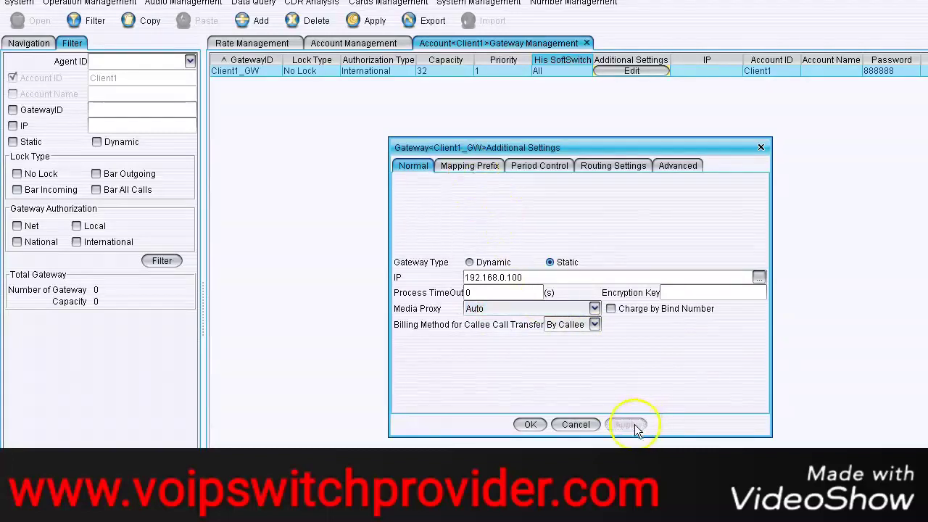
click(530, 424)
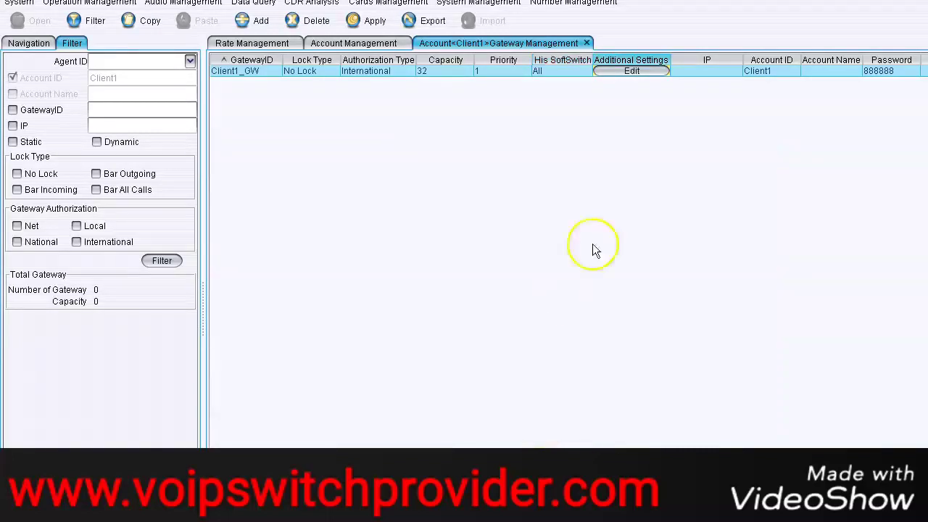
Step: Apply the new Client1_GW gateway and check its IP entry in the list
click(773, 72)
click(372, 22)
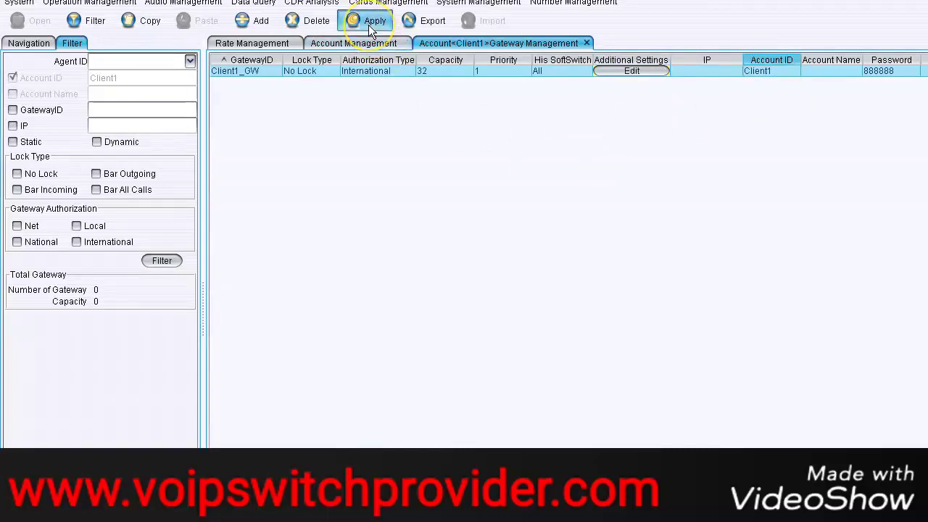
click(706, 72)
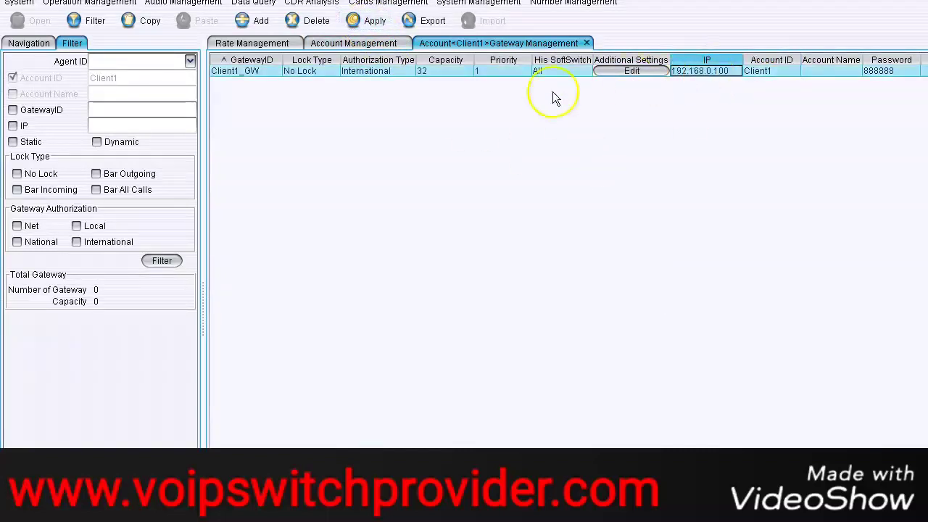
Step: Close the gateway management view and refresh the account list to check Client1's number of gateways
click(587, 43)
click(410, 76)
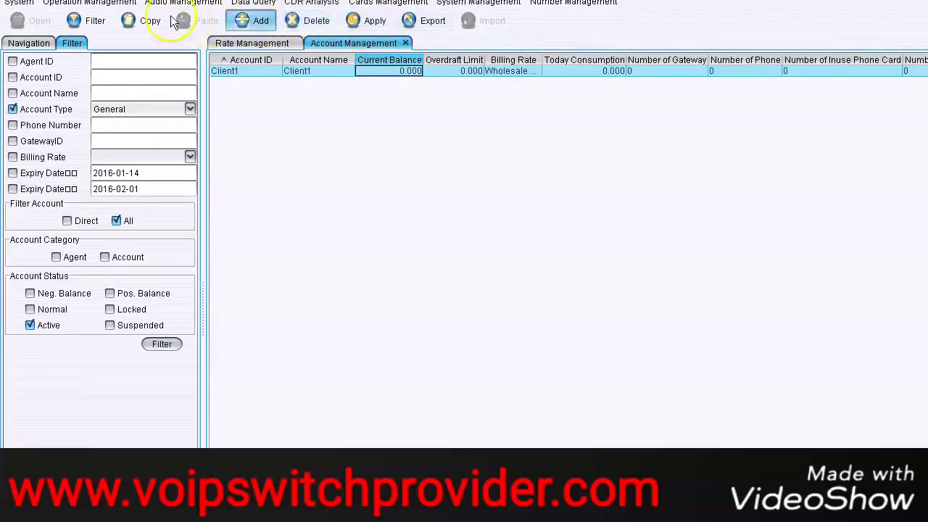
click(78, 21)
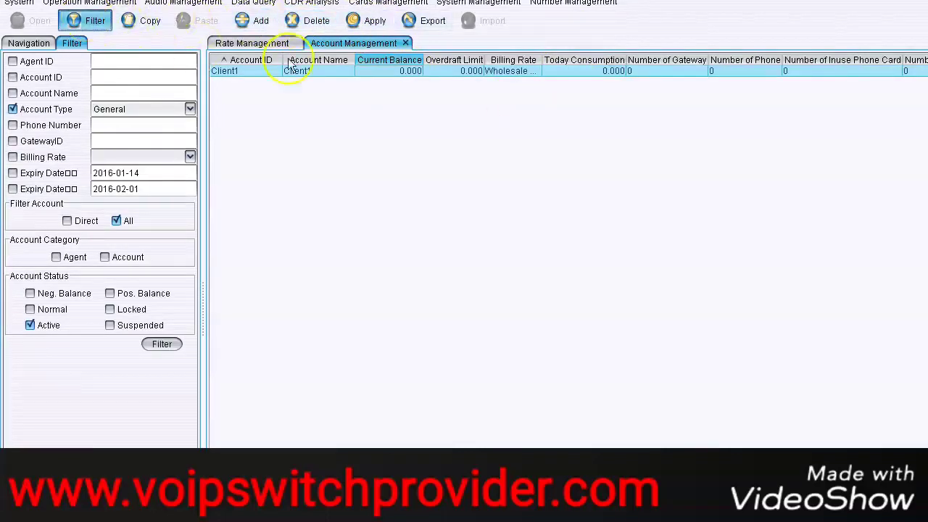
click(652, 73)
Step: Record a cash payment of 100 for the Client1 account
click(410, 71)
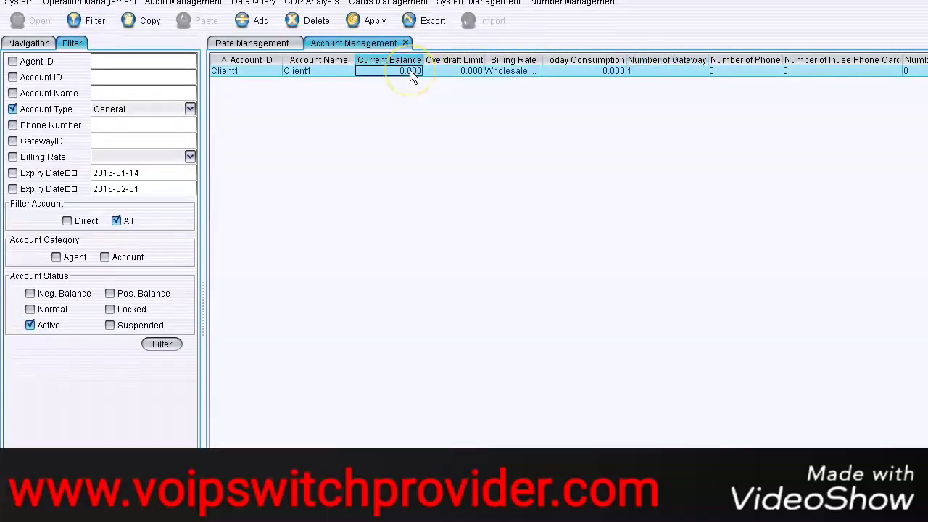
right_click(409, 70)
click(435, 78)
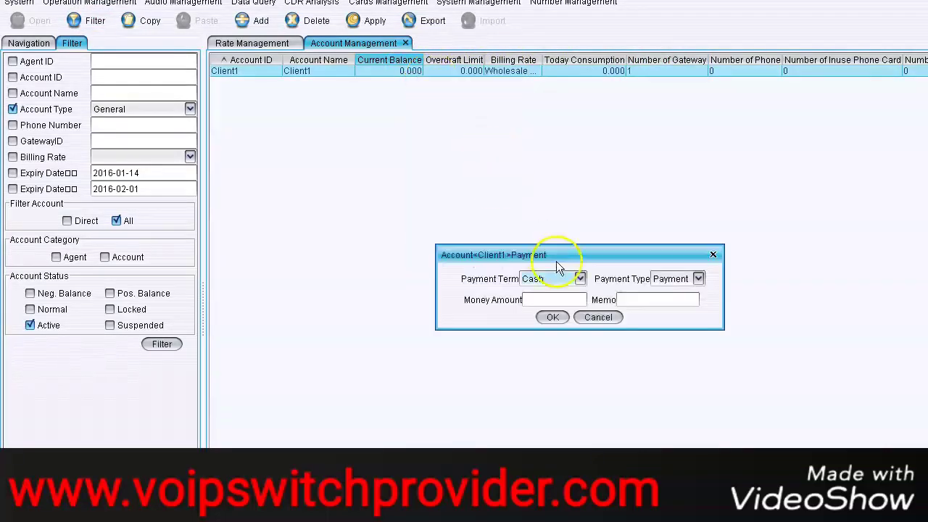
click(558, 299)
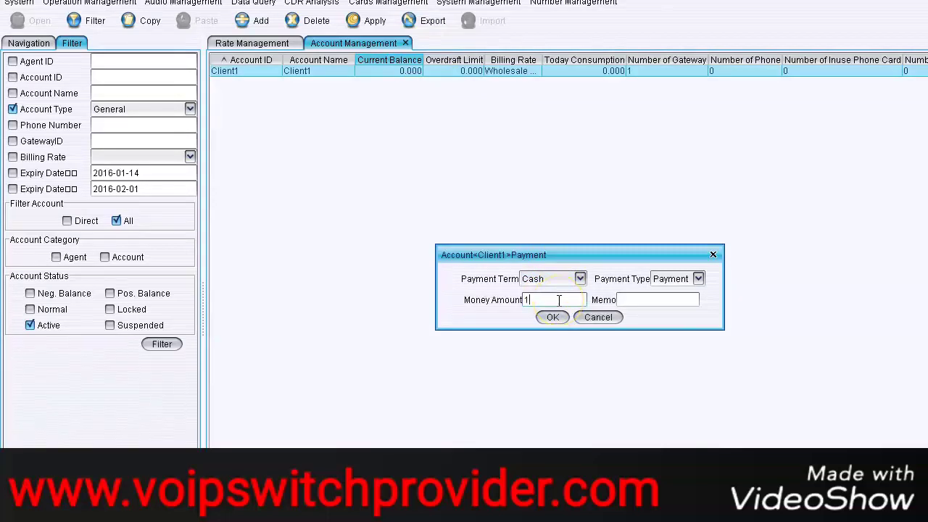
click(554, 318)
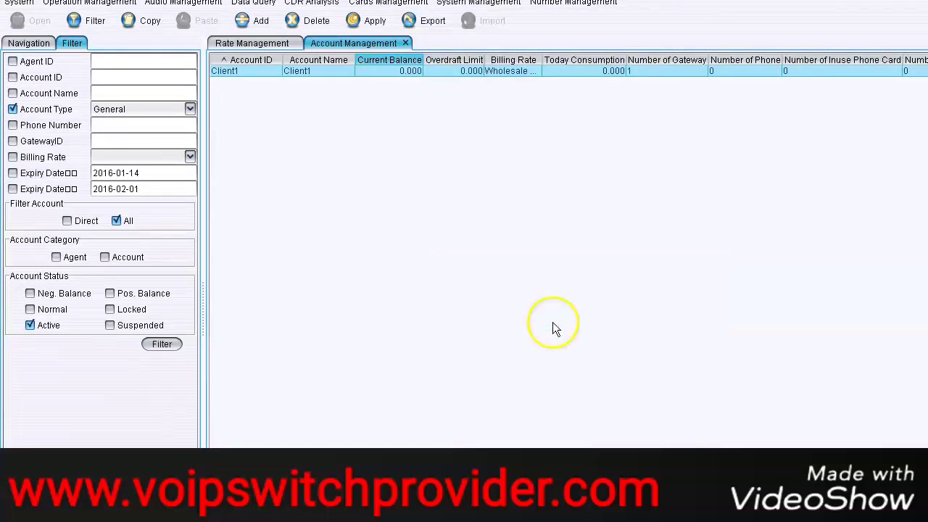
click(456, 73)
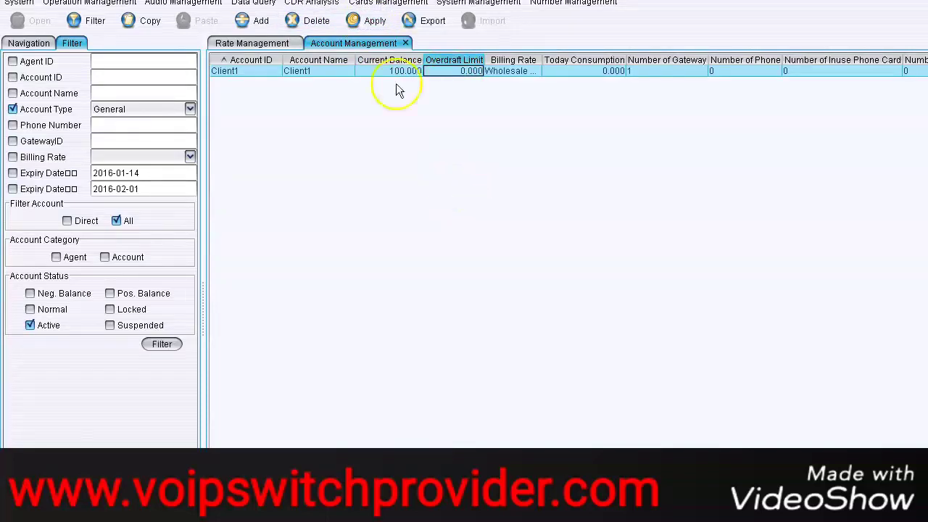
Step: Refresh the account list, then close the account management and rate management views
click(86, 21)
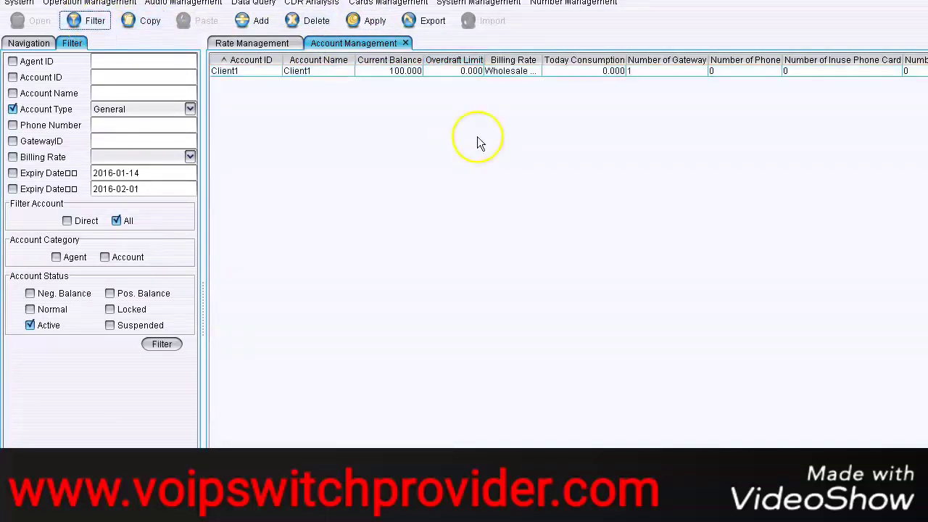
click(406, 43)
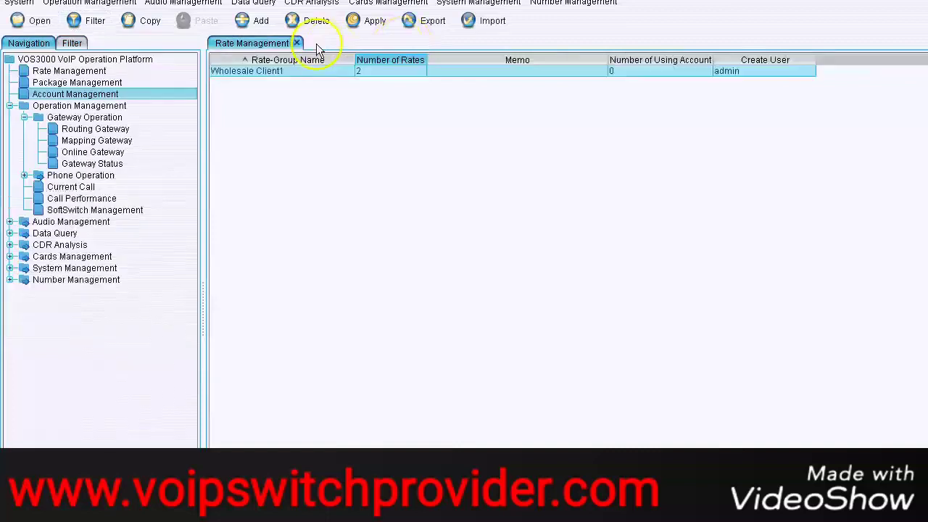
click(296, 43)
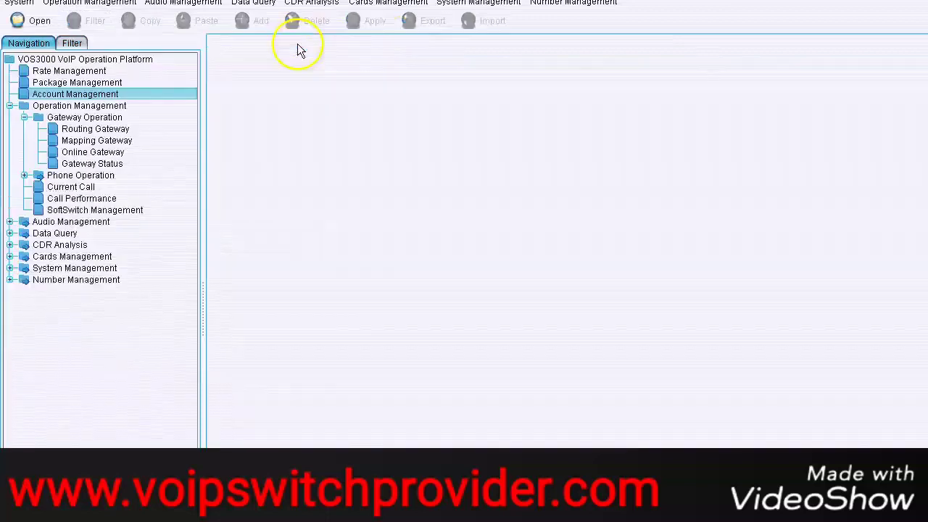
Step: Open the routing gateway view and add a new gateway with the ID Carrier1
click(88, 130)
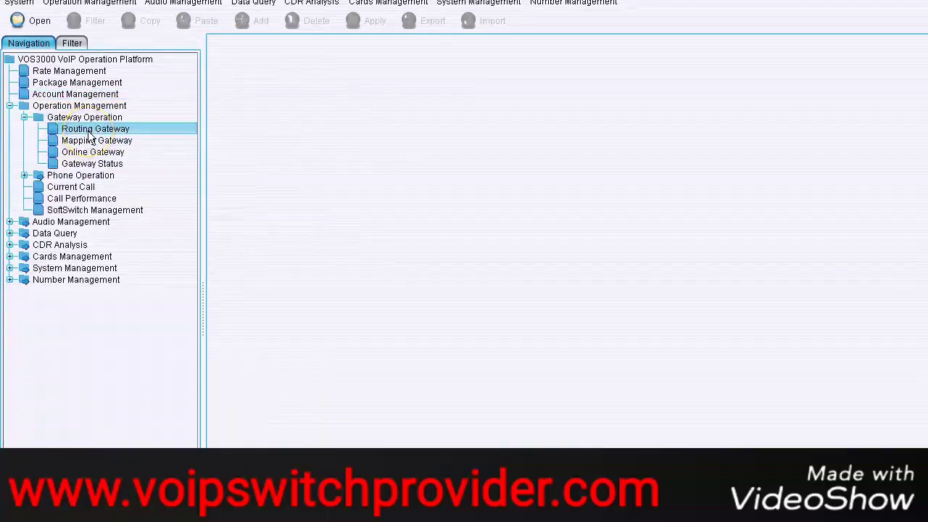
click(31, 20)
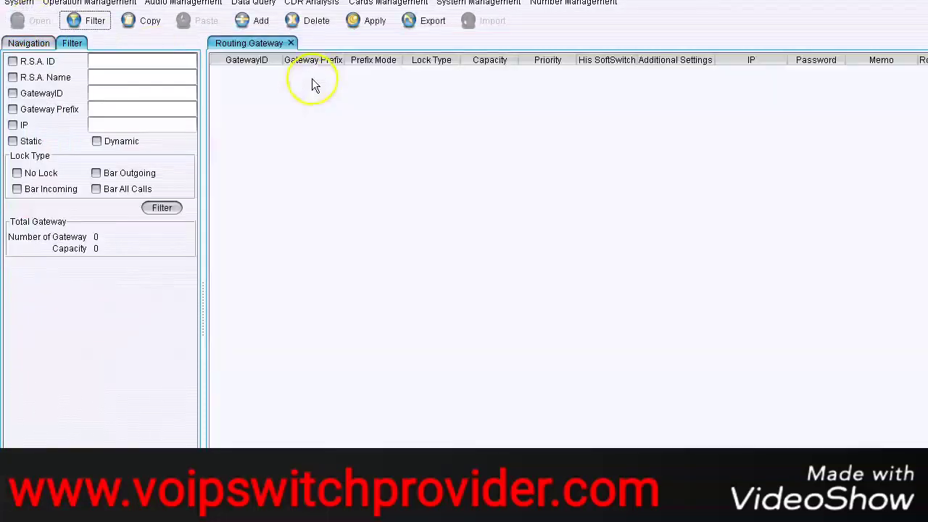
click(253, 20)
click(266, 72)
click(265, 72)
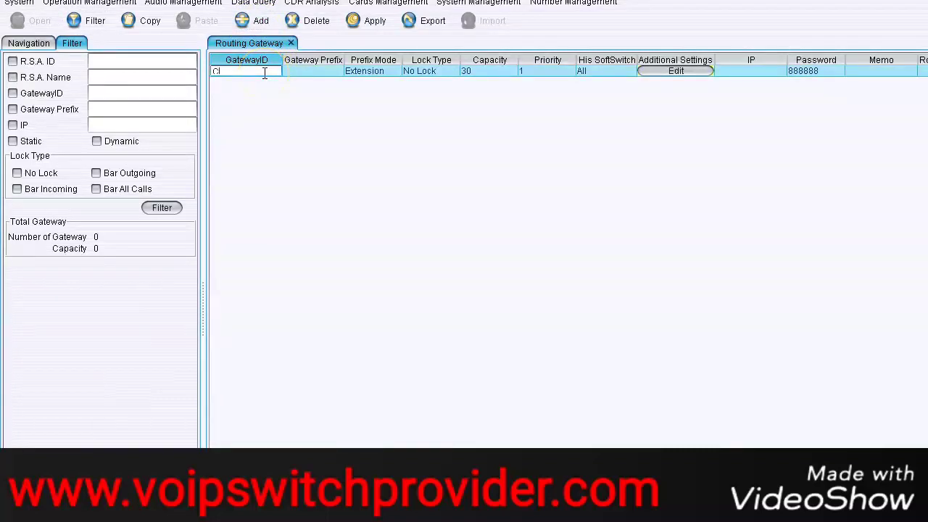
Step: Add the number prefix 923 with priority 1 to Carrier1's gateway prefix settings and confirm it
click(310, 72)
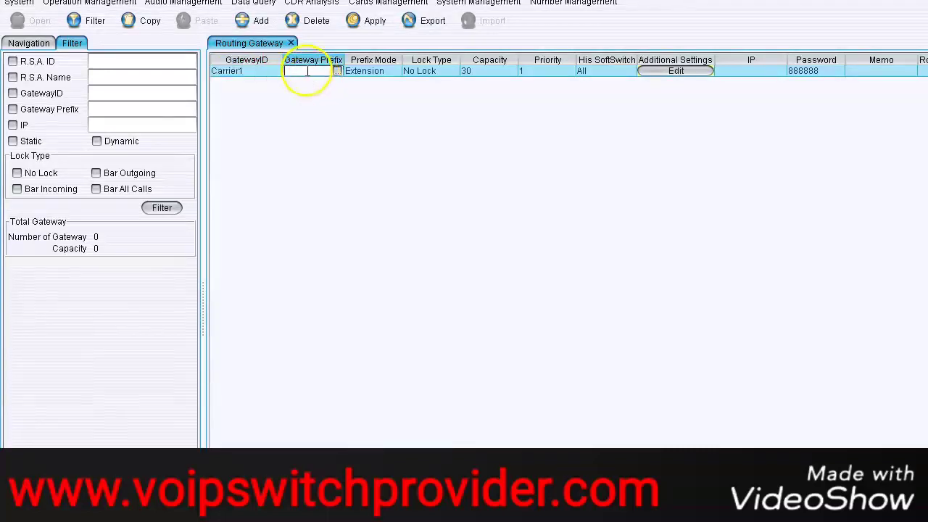
click(338, 71)
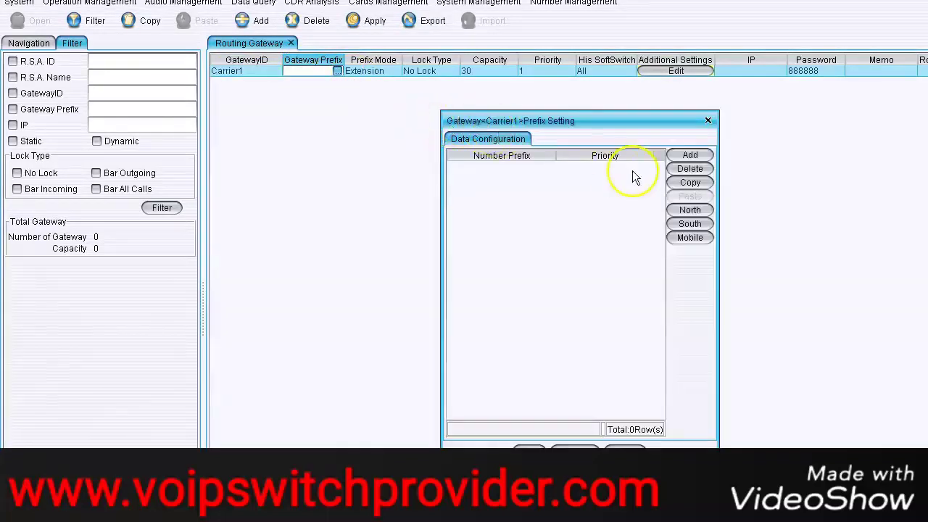
click(682, 161)
double_click(545, 170)
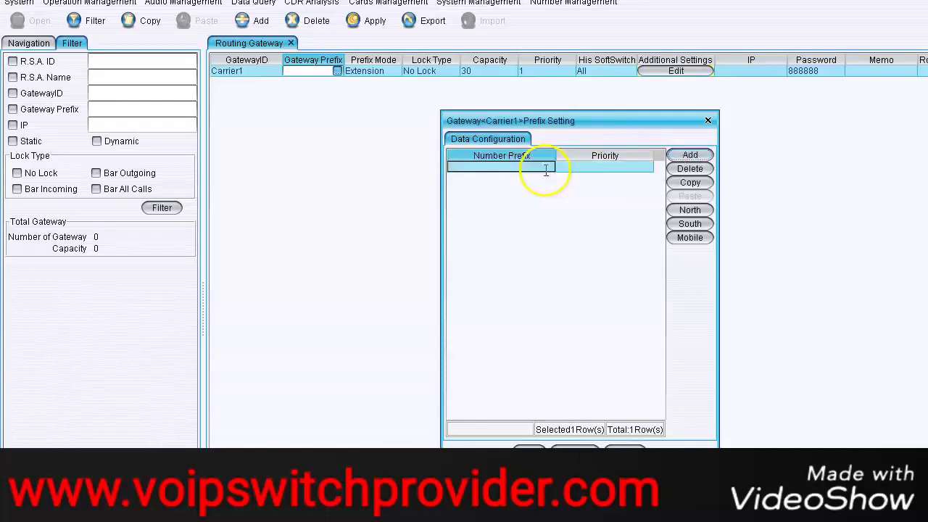
text(92)
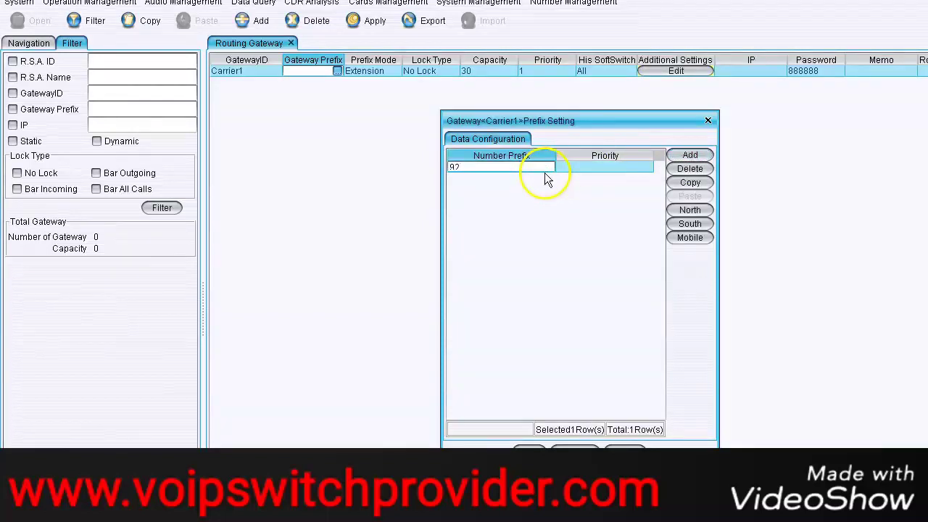
text(3)
click(578, 171)
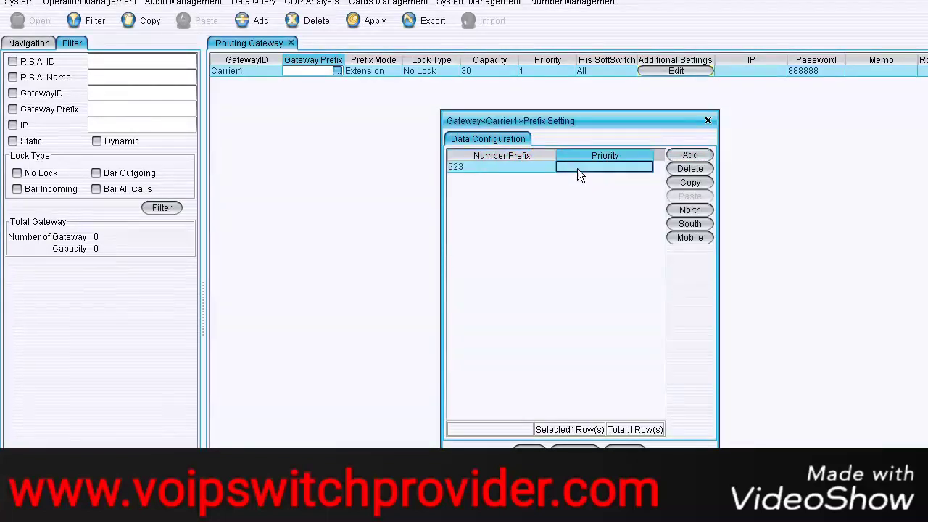
double_click(577, 171)
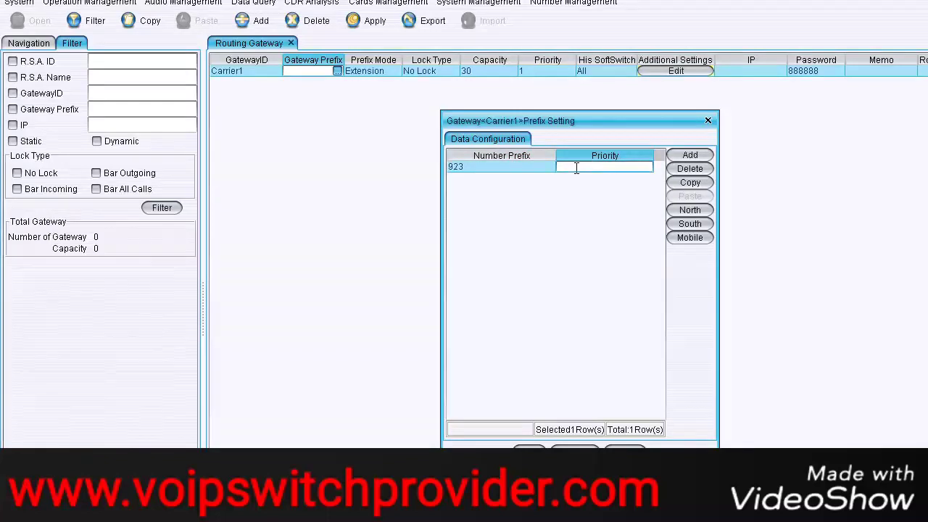
text(1)
key(Return)
click(620, 431)
click(535, 446)
Step: Keep Carrier1's prefix mode on Extension and lock type on No Lock, and set its capacity to 32
click(369, 72)
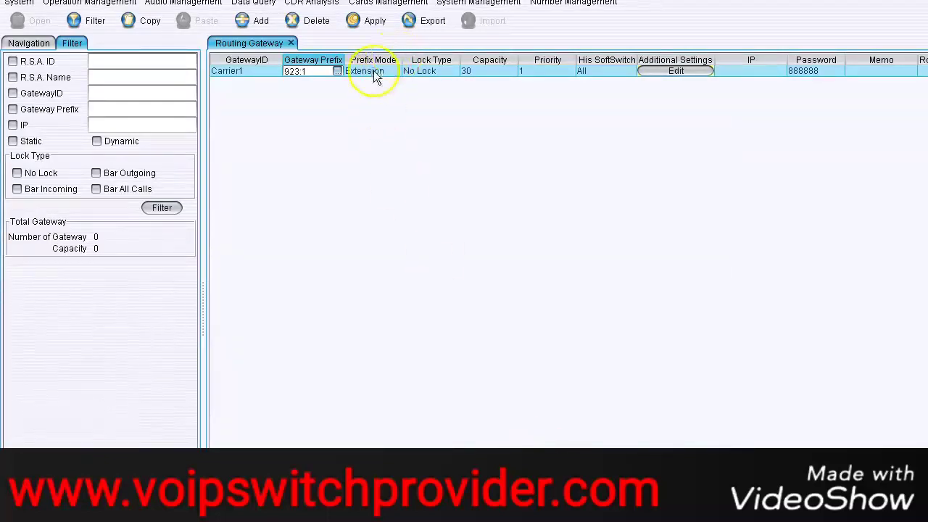
click(441, 75)
click(479, 70)
click(479, 70)
key(BackSpace)
text(2)
key(Tab)
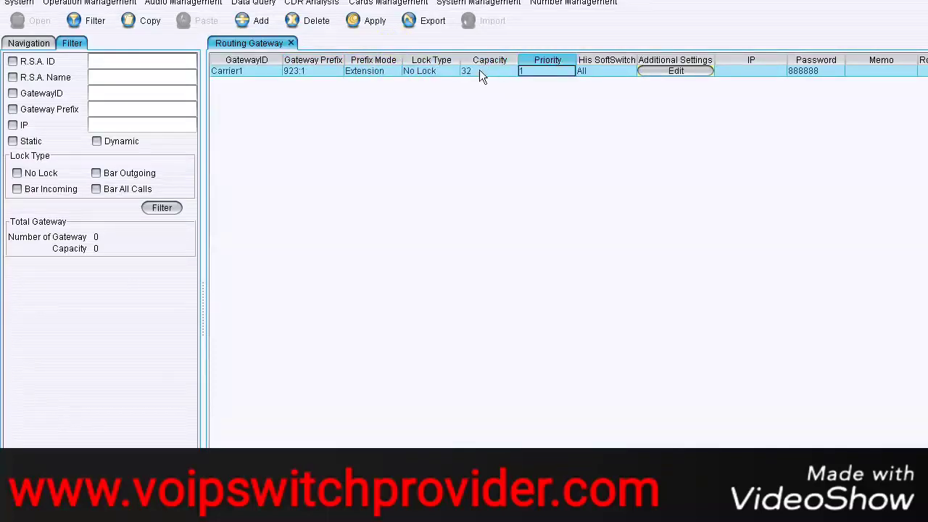
Step: In Carrier1's additional settings, make the gateway Static with the SIP protocol and IP 192.168.100.1
click(644, 73)
click(673, 71)
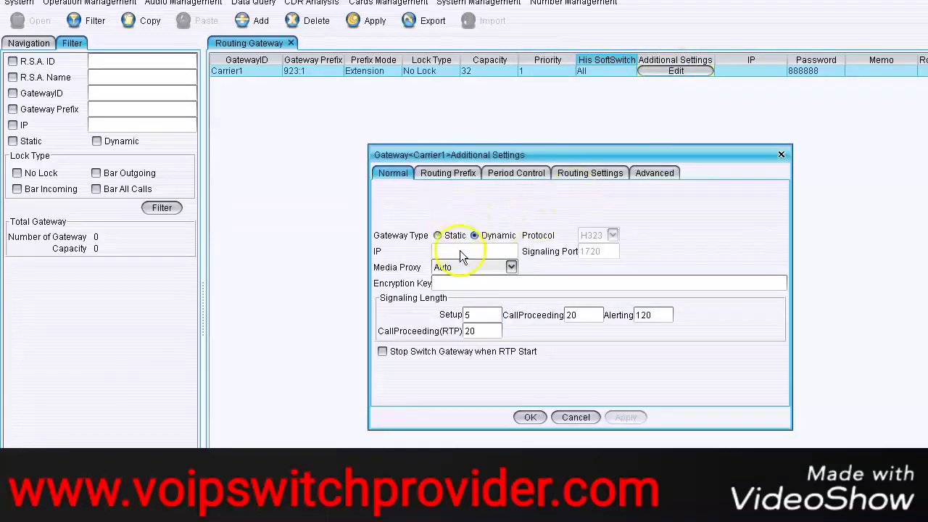
click(438, 235)
click(613, 235)
click(591, 264)
click(474, 251)
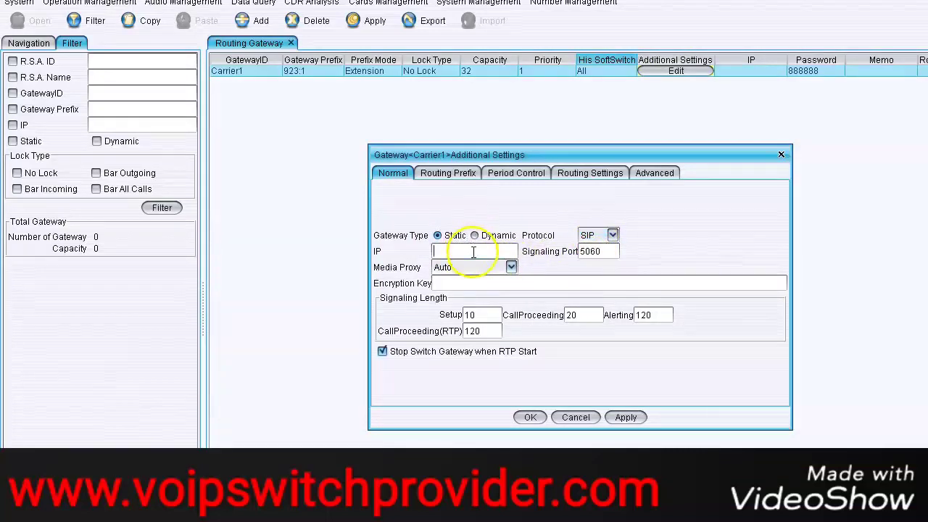
text(1)
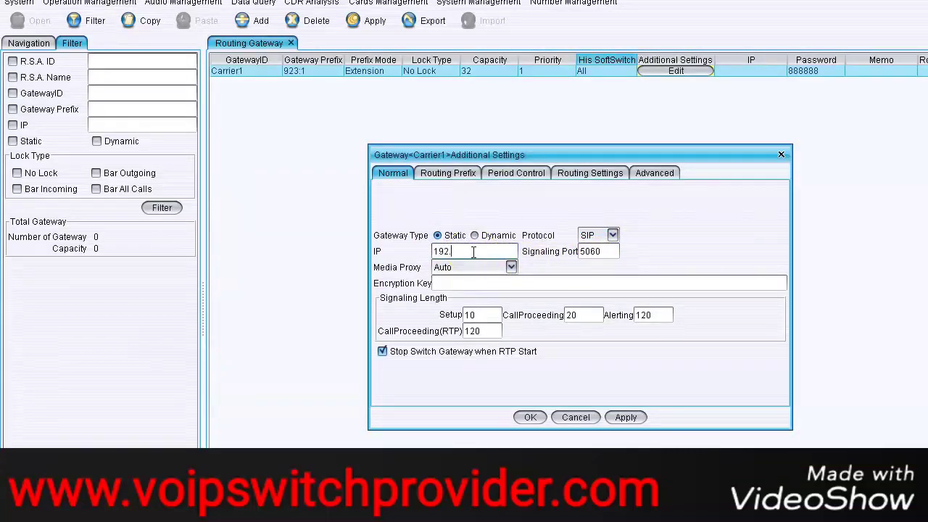
text(92.168.100.1)
Step: Keep Carrier1's Media Proxy on Auto and apply the normal settings
click(476, 266)
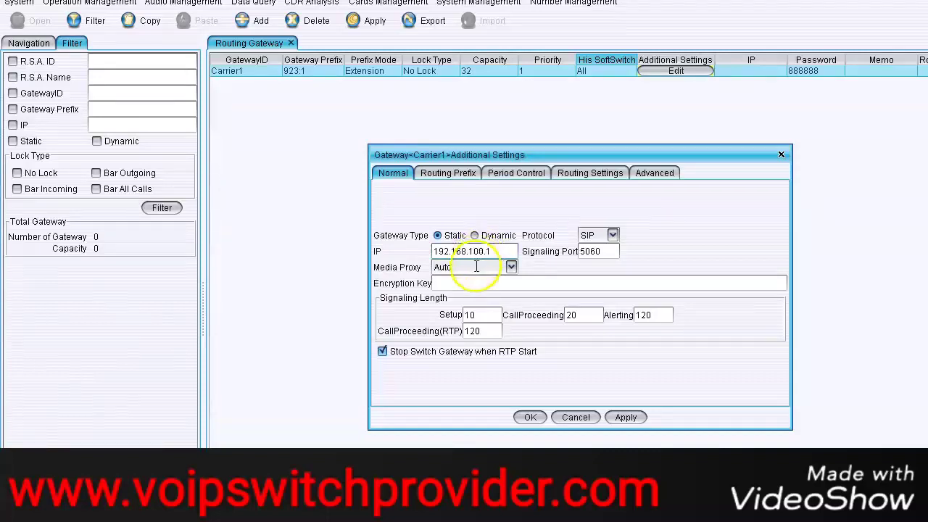
click(474, 267)
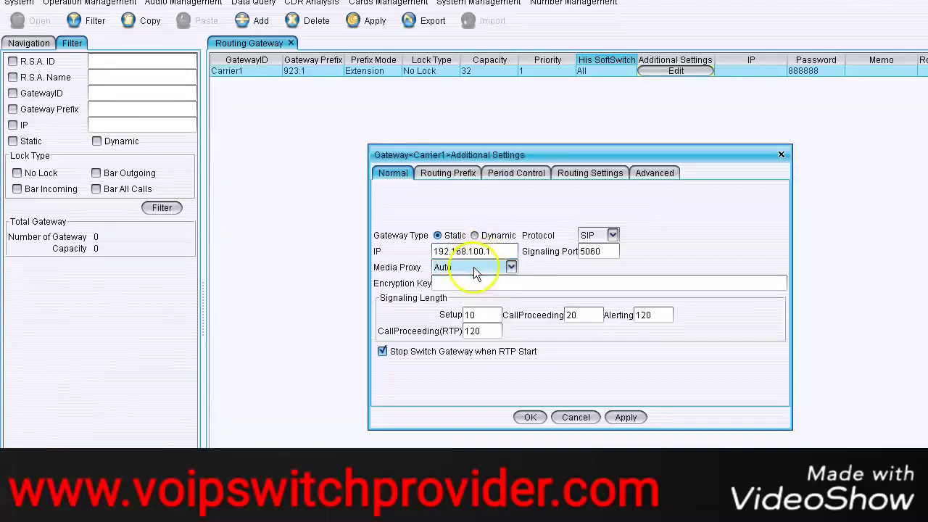
click(626, 417)
Step: Add a Routing Callee Rewrite Rule entry for Carrier1 with the initial prefix 923
click(453, 177)
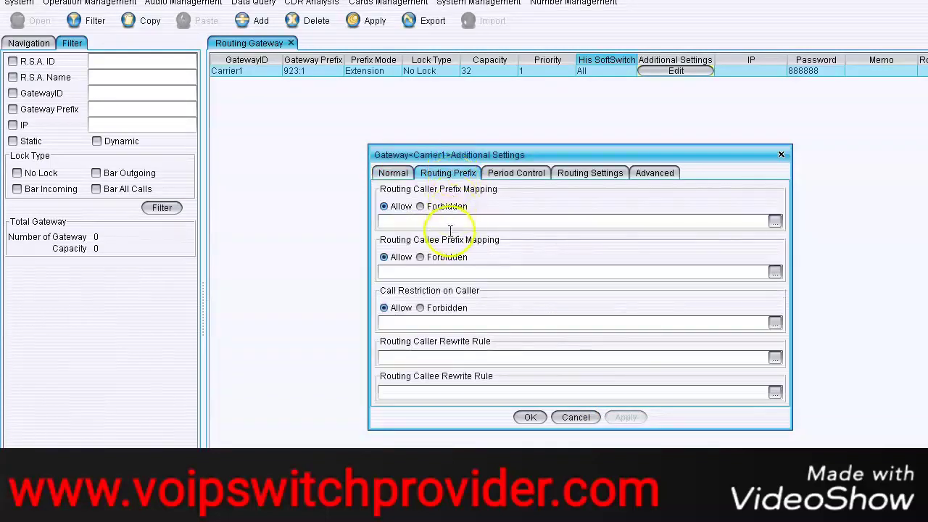
click(444, 390)
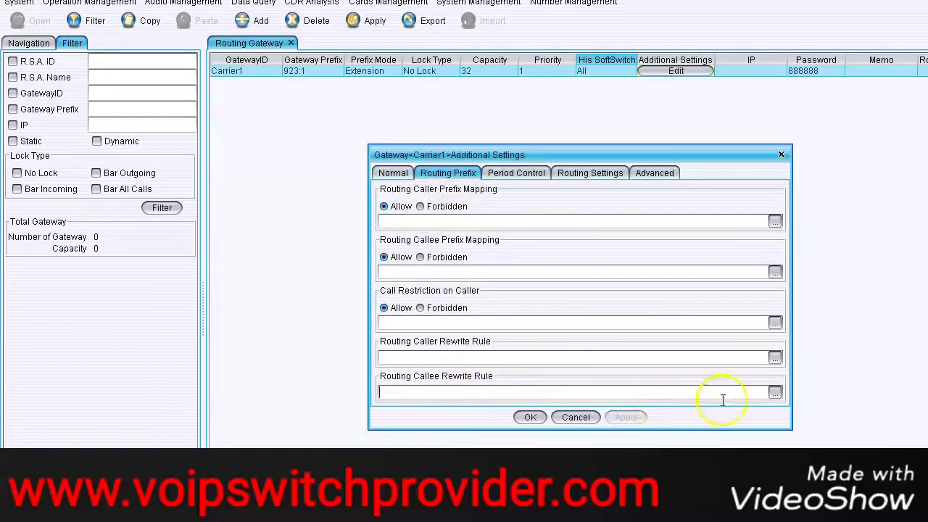
click(775, 391)
click(690, 155)
double_click(496, 170)
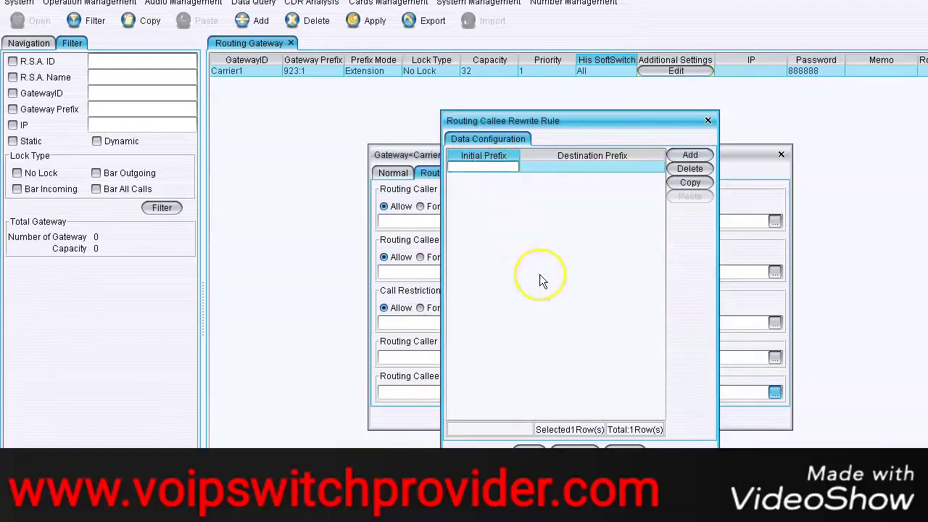
text(92)
key(Tab)
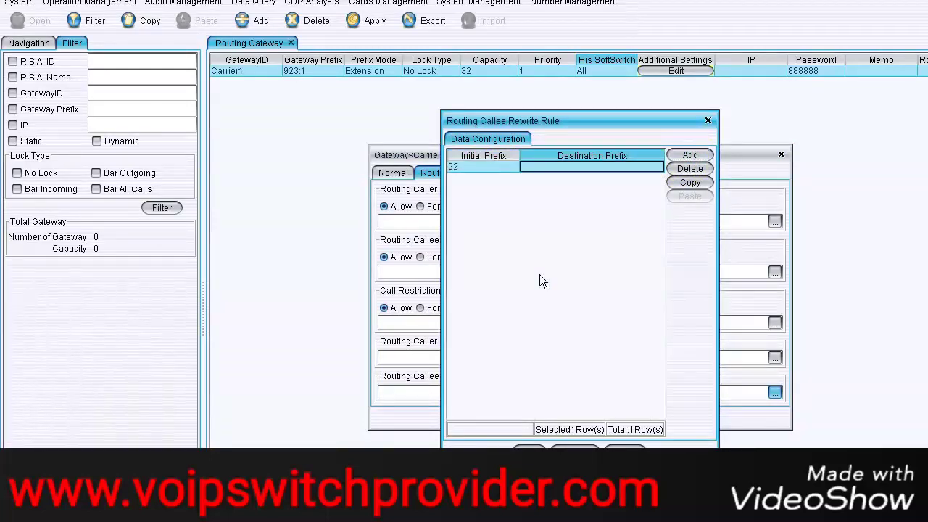
double_click(473, 168)
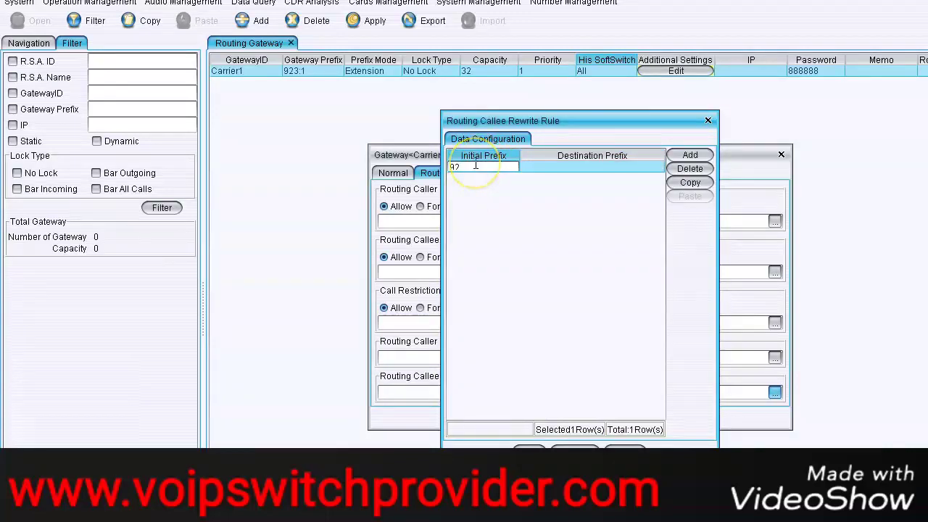
text(3)
key(Tab)
Step: Set the callee rewrite rule's destination prefix to 00923, then apply and confirm the rule
double_click(578, 168)
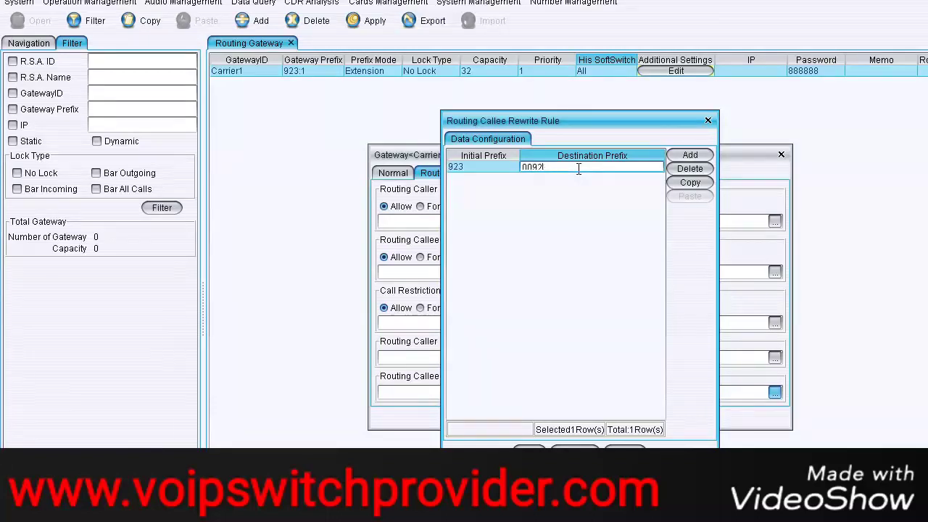
key(BackSpace)
key(BackSpace)
key(BackSpace)
key(BackSpace)
text(01192)
key(BackSpace)
key(BackSpace)
key(BackSpace)
key(BackSpace)
key(BackSpace)
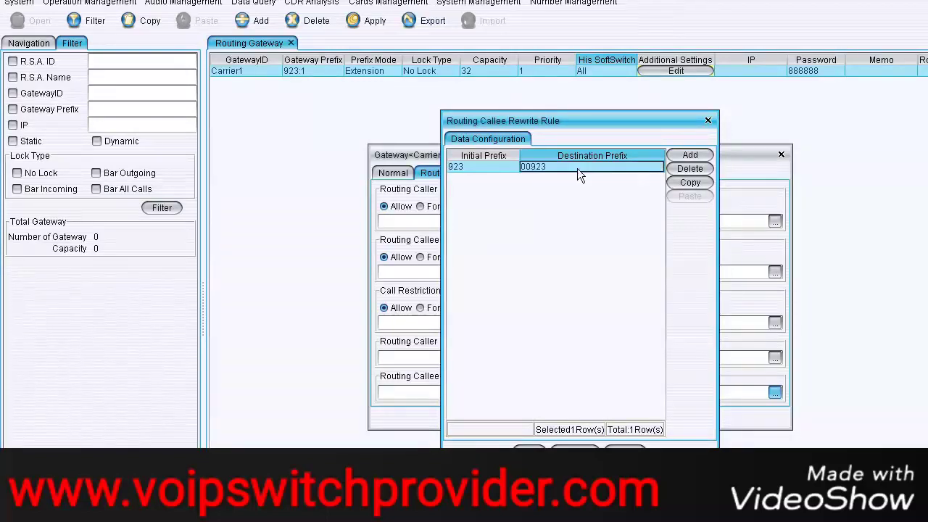
click(631, 431)
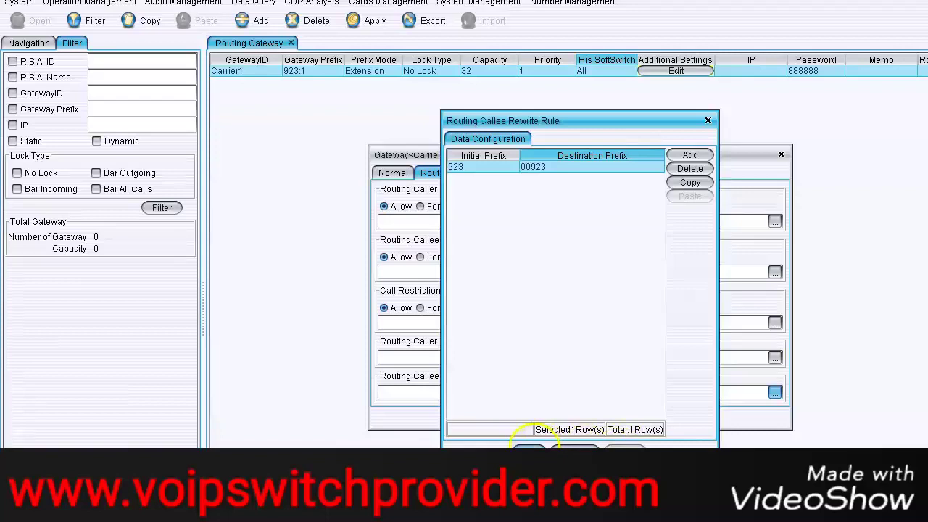
click(530, 446)
Step: Apply and confirm Carrier1's additional settings, then apply the new gateway and check its priority and capacity in the list
click(623, 417)
click(530, 417)
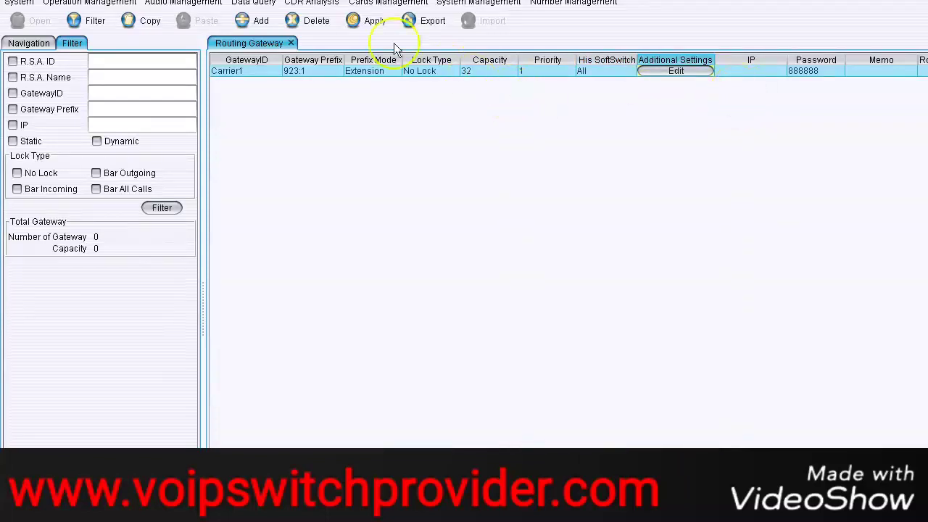
click(363, 24)
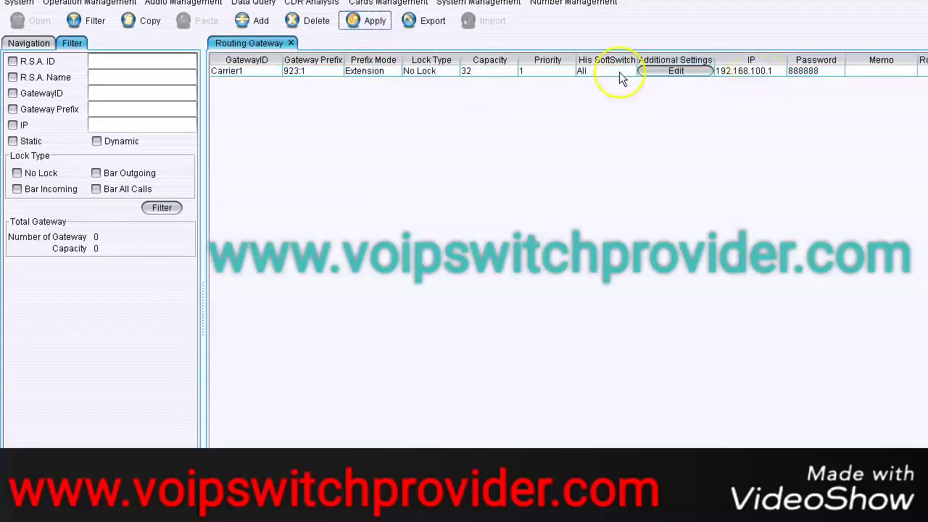
click(546, 72)
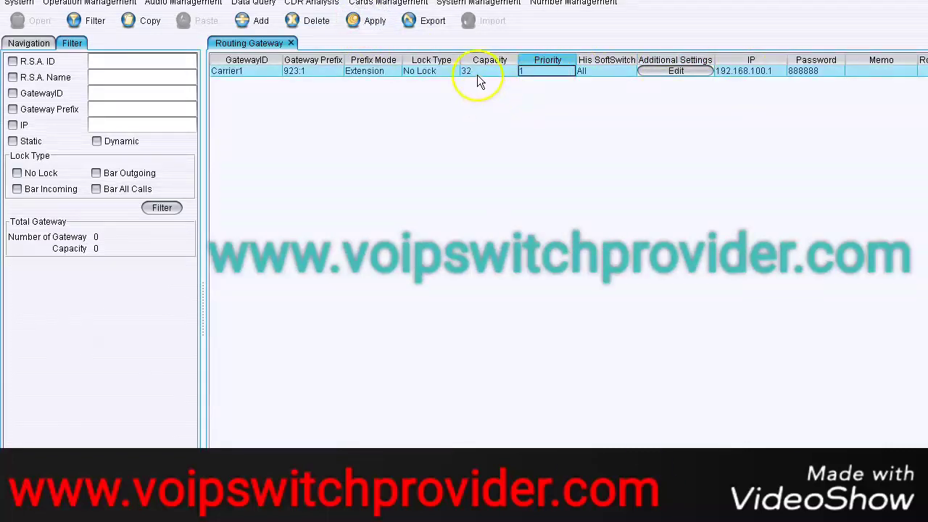
click(477, 74)
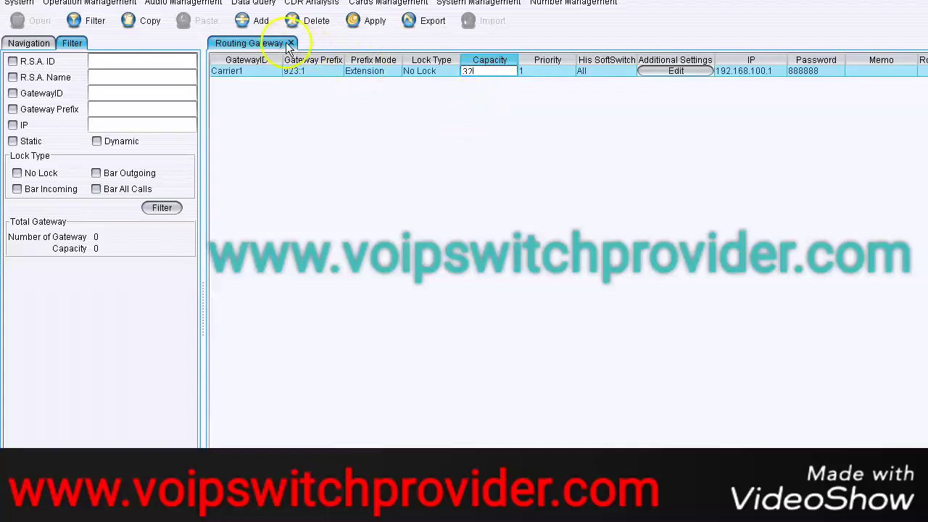
Step: Add a second routing gateway with the ID Carrier2
click(258, 29)
double_click(258, 82)
text(Carrier)
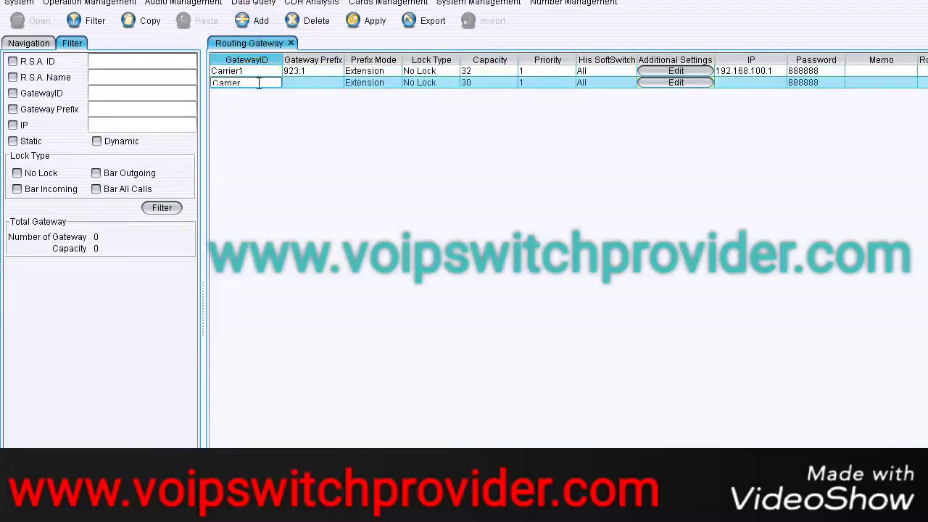
text(2)
key(Tab)
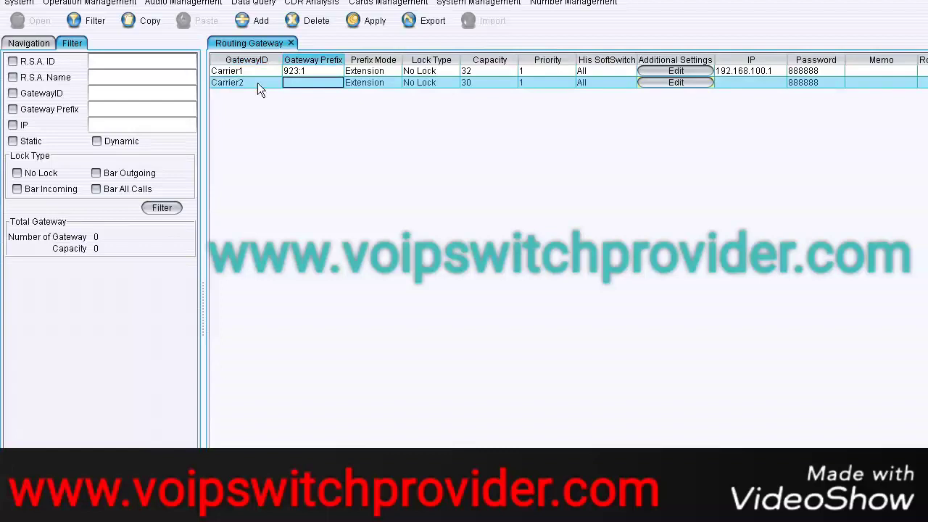
Step: Give Carrier2 the gateway prefix 919 with priority 1 and confirm the prefix settings
double_click(308, 84)
text(91)
click(337, 82)
double_click(577, 168)
text(1)
key(Return)
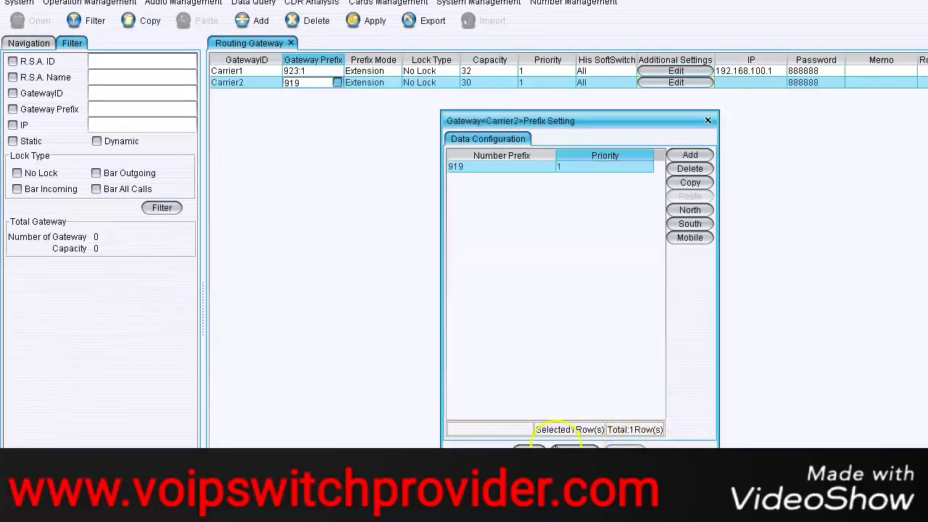
click(573, 446)
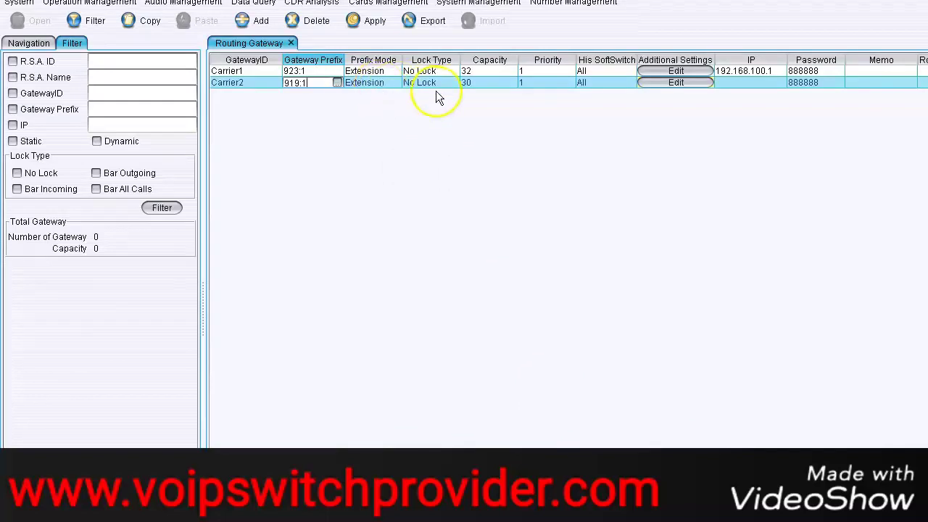
Step: Set Carrier2's capacity to 100 in the routing gateway list
double_click(479, 83)
text(100)
key(Tab)
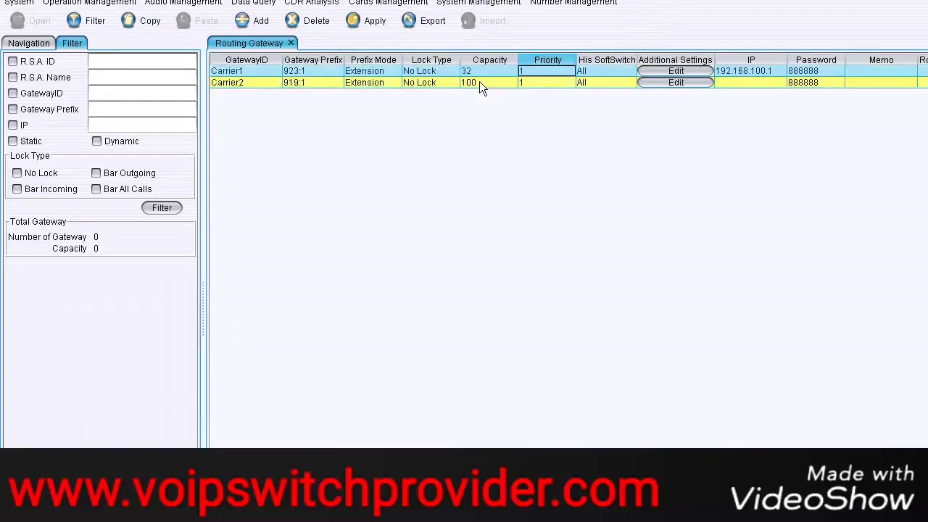
click(619, 82)
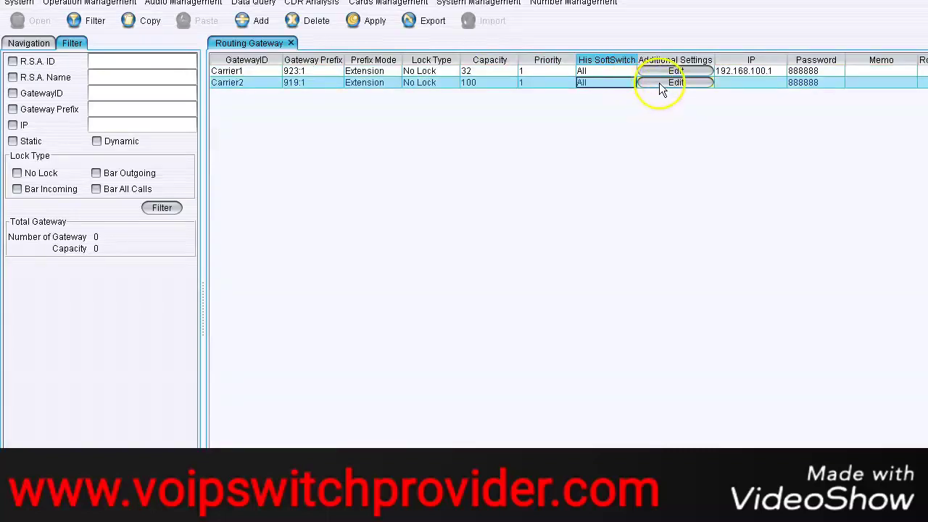
Step: In Carrier2's additional settings, make the gateway static with the SIP protocol and the IP address 192.168.200.1
click(659, 82)
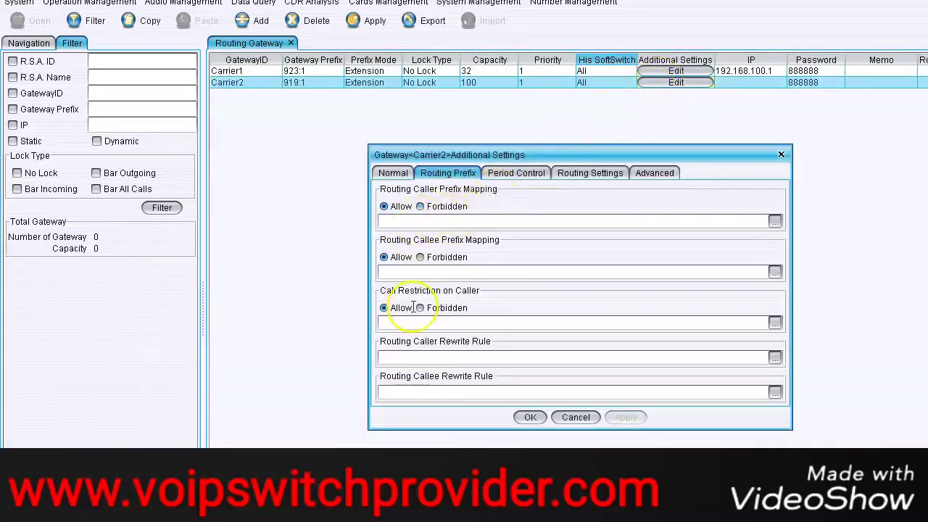
click(398, 174)
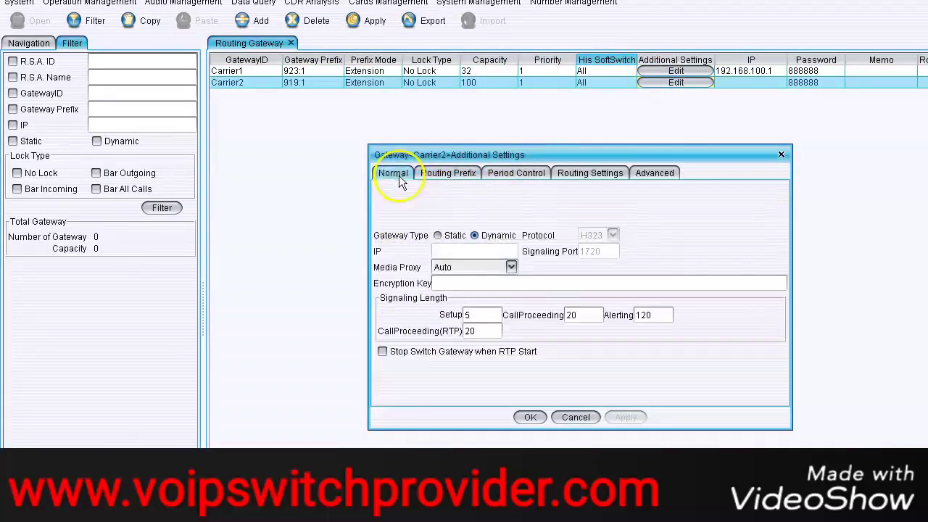
click(449, 236)
click(591, 235)
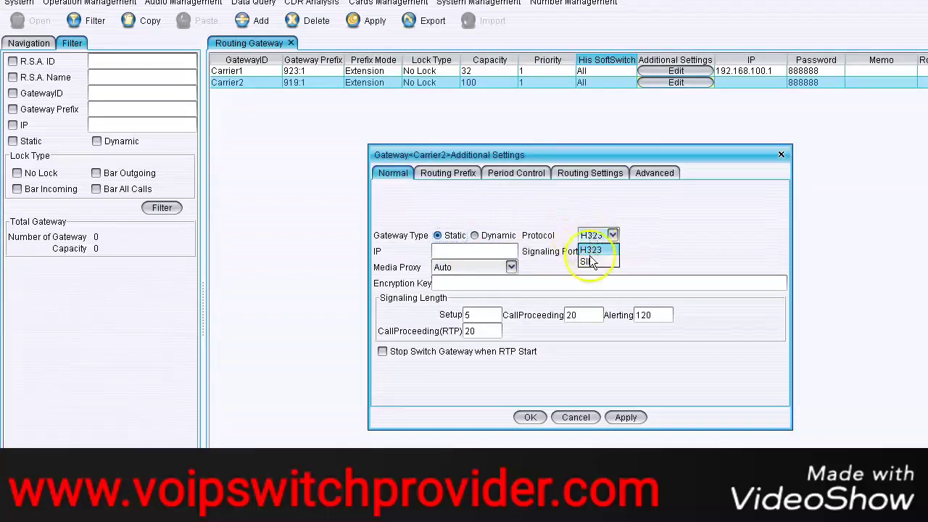
click(590, 263)
click(491, 255)
text(192.168.200.1)
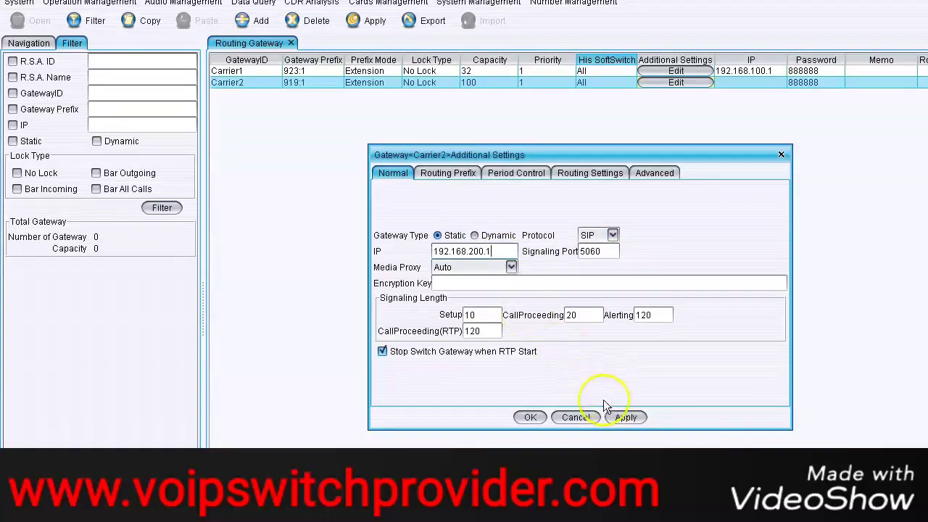
Step: Add a routing callee rewrite rule for Carrier2 from initial prefix 919 to destination prefix 00919 and confirm it
click(444, 174)
click(406, 207)
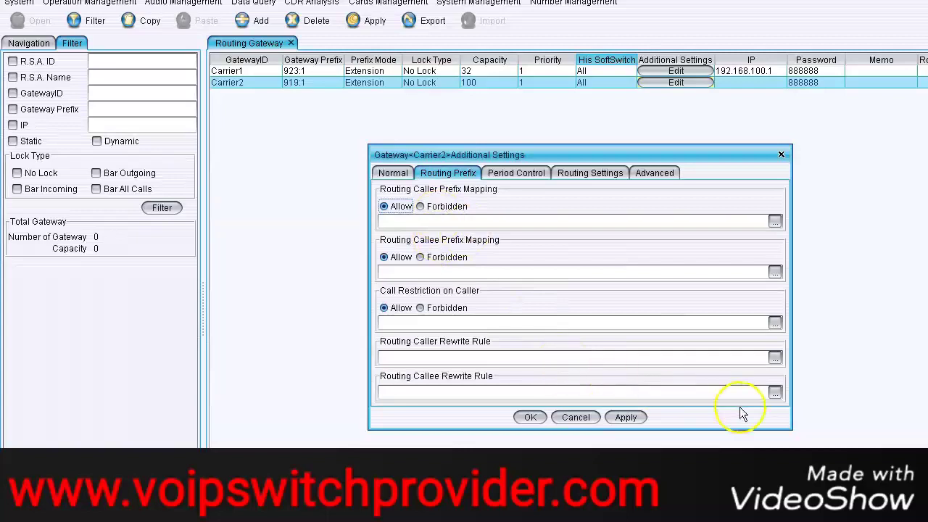
click(774, 392)
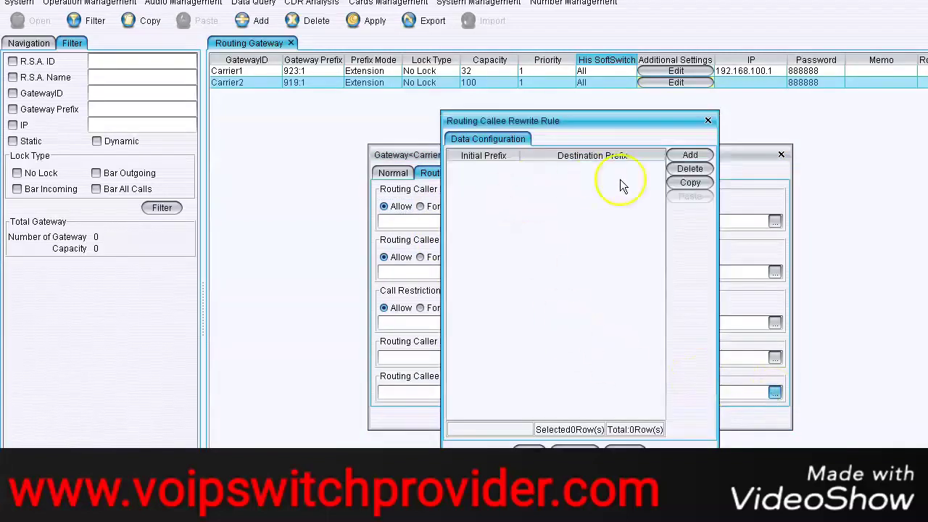
click(684, 157)
double_click(499, 167)
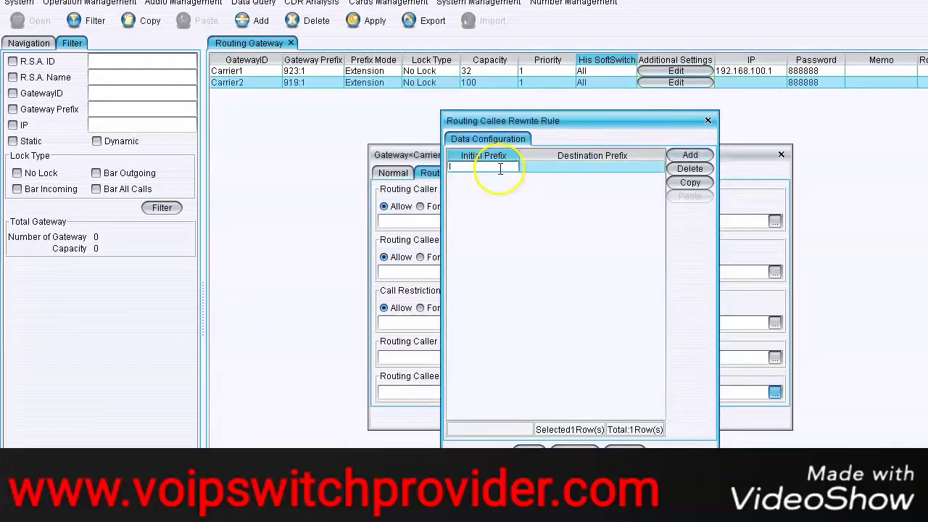
text(919)
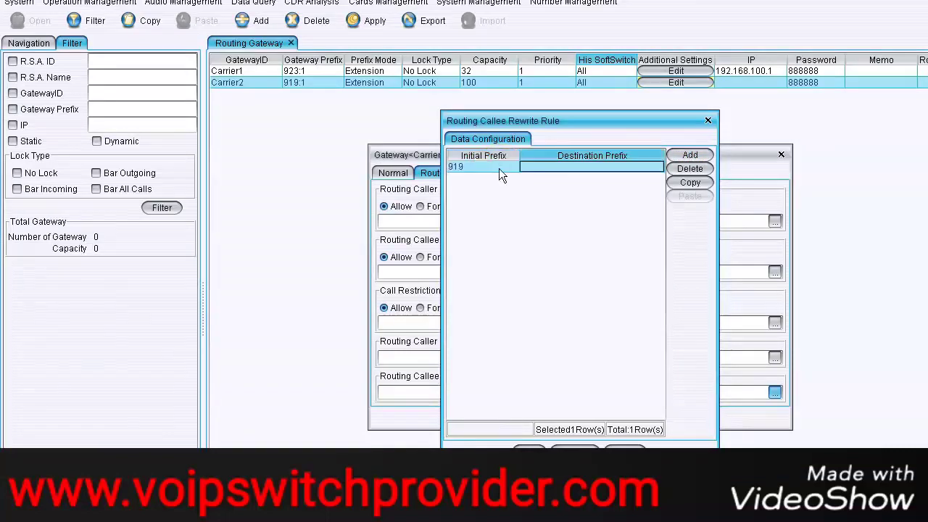
click(552, 171)
click(553, 169)
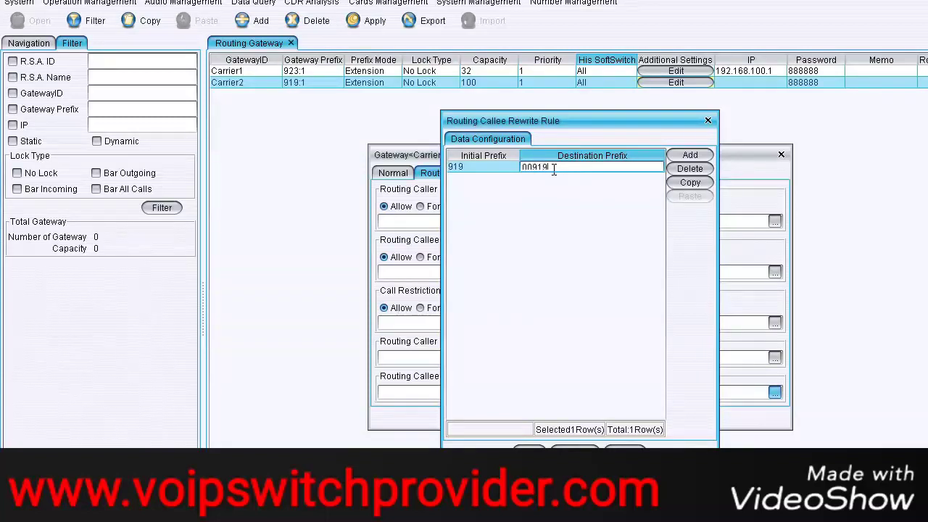
click(528, 428)
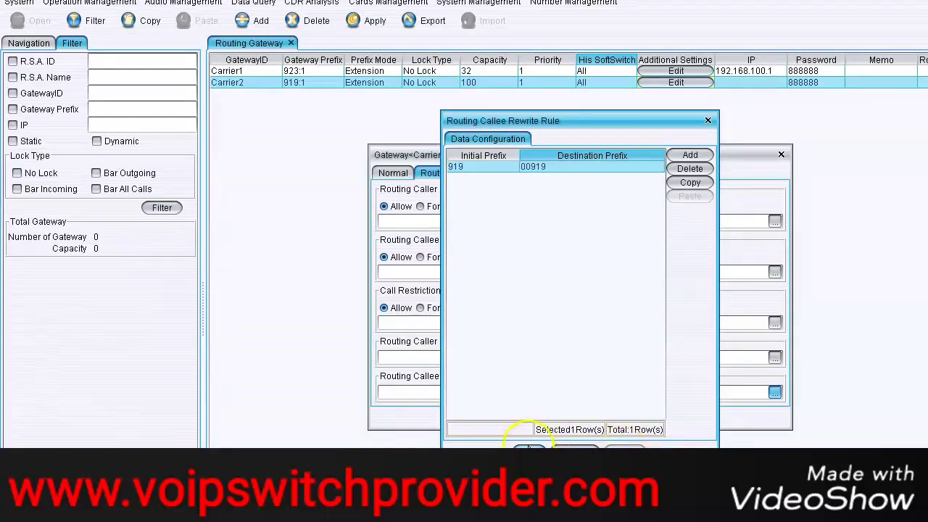
click(528, 448)
Step: Apply and confirm Carrier2's additional settings, then apply the changes to the routing gateway list
click(620, 418)
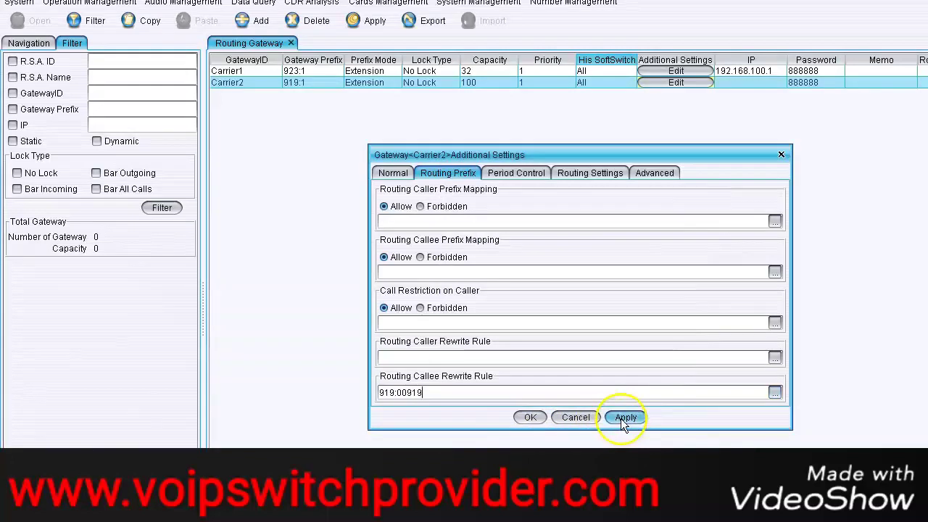
click(530, 417)
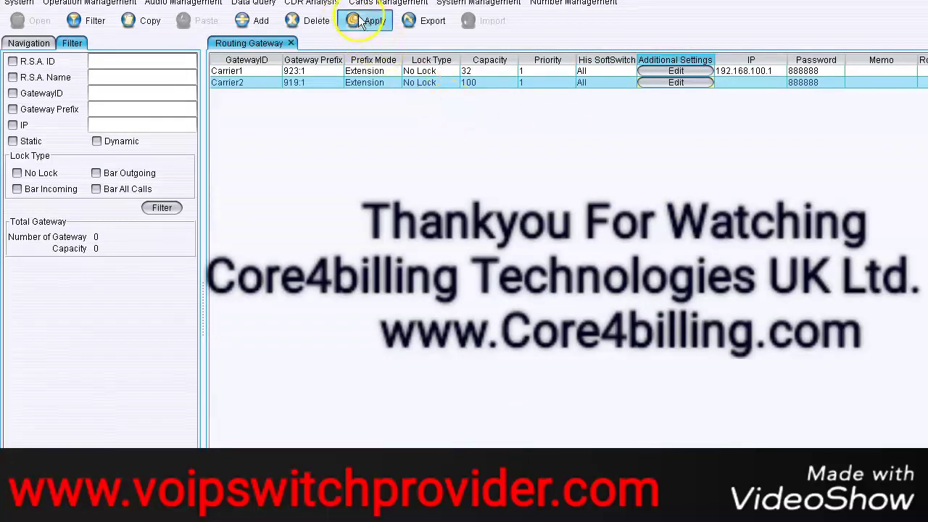
click(360, 22)
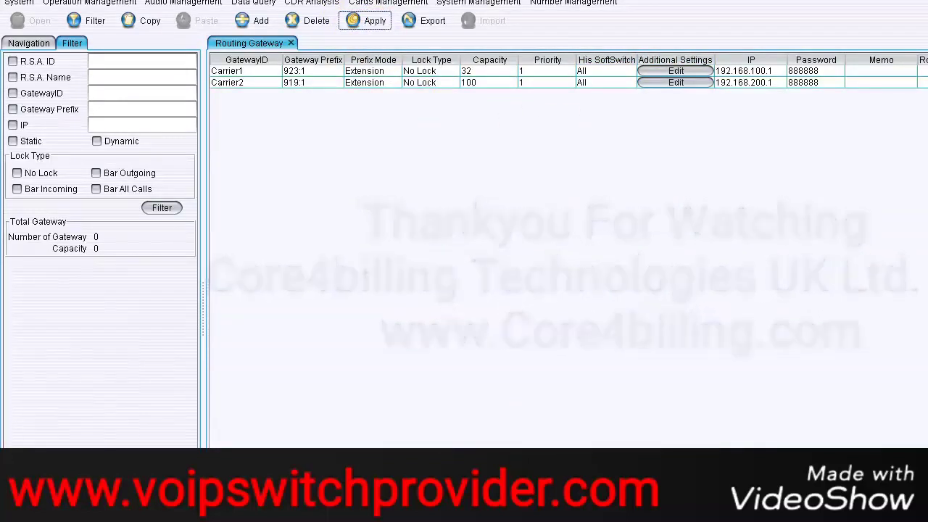